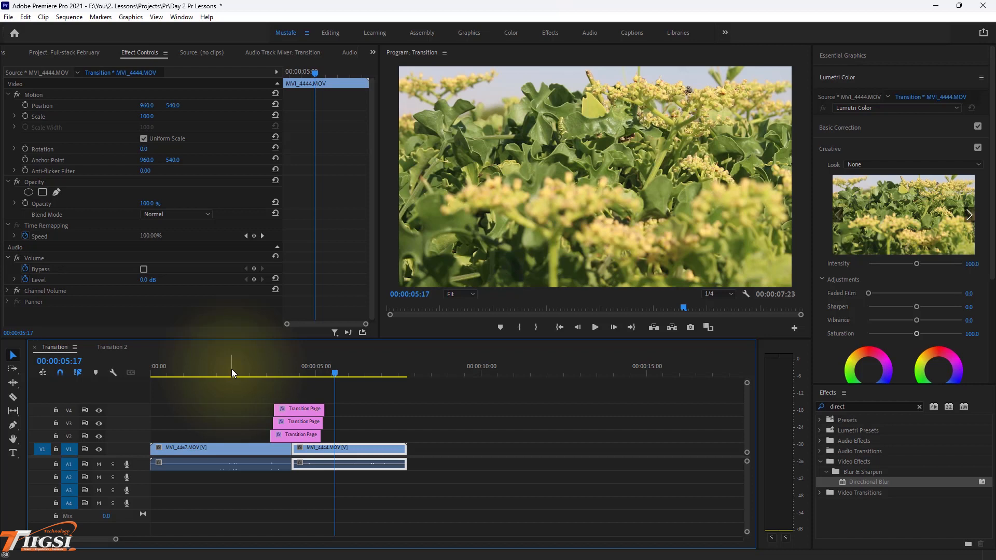
# Show the Day 2 Pr Lessons project contents and collapse the Transition One bin
pyautogui.press('-')
pyautogui.press('-')
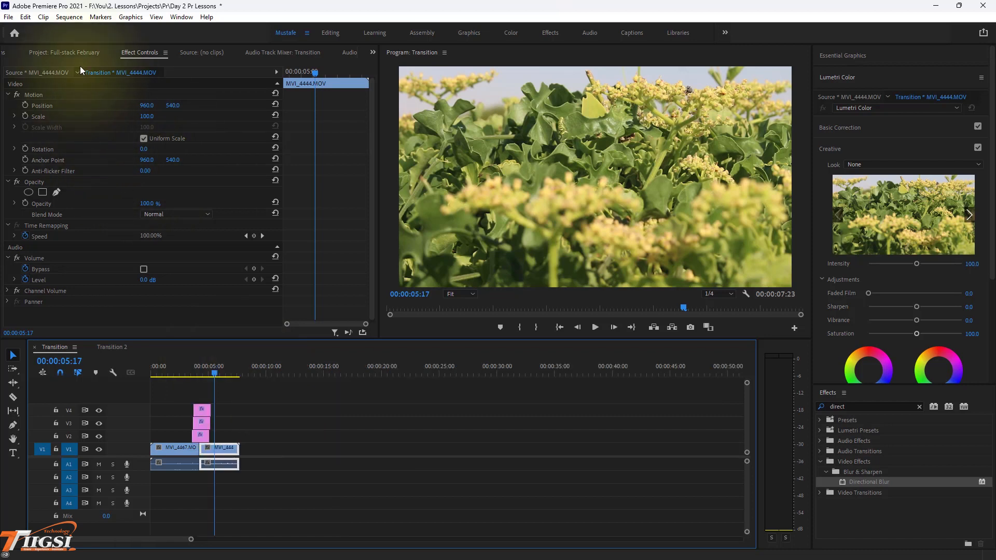
pyautogui.scroll(2, 52, 52)
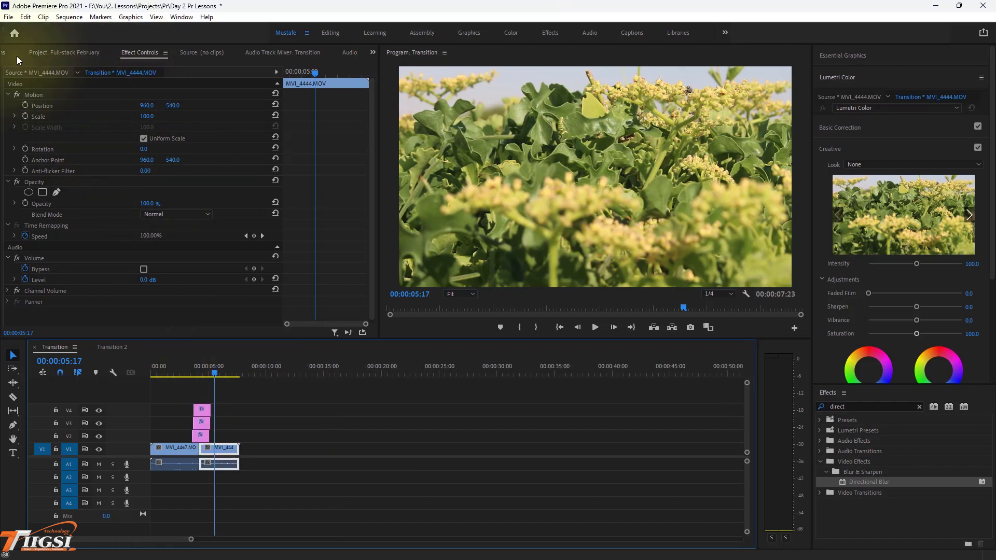
pyautogui.click(8, 55)
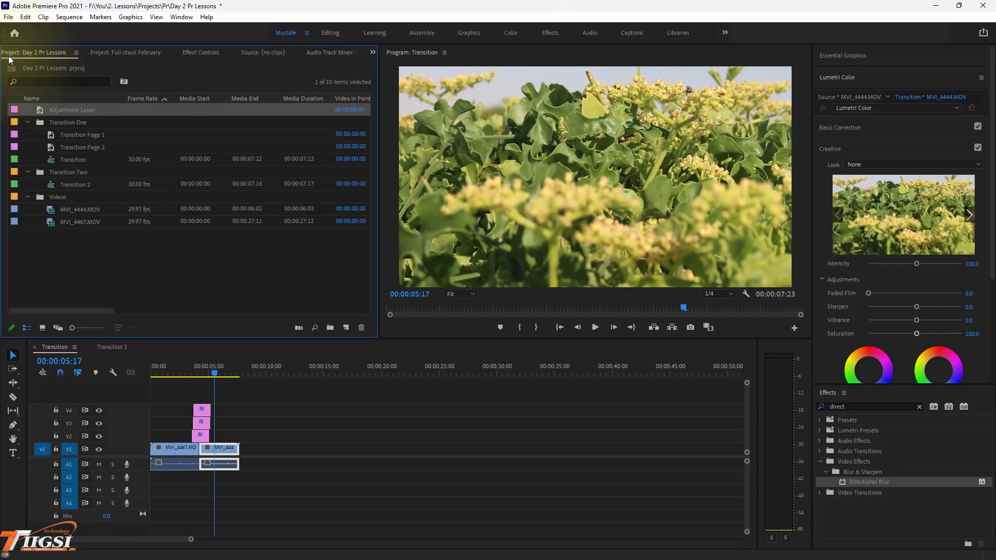
pyautogui.click(26, 122)
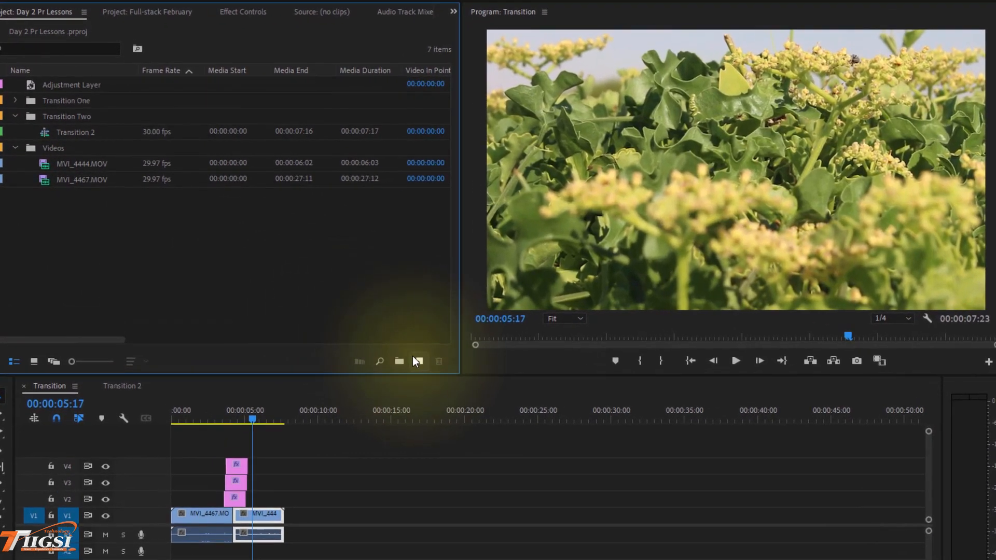
# Create a new sequence named "Transition" from the ARRI 1080p 30 preset
pyautogui.click(374, 340)
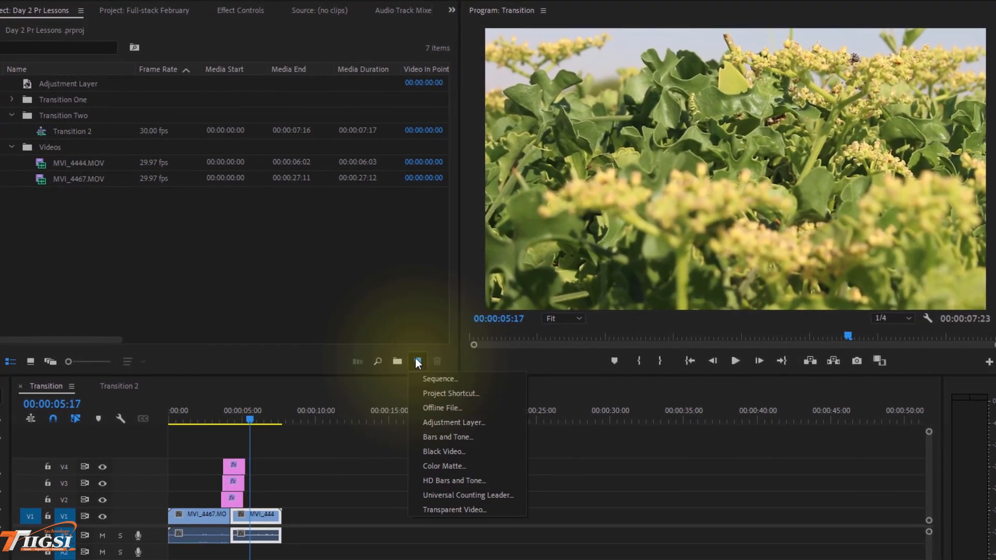
pyautogui.click(407, 375)
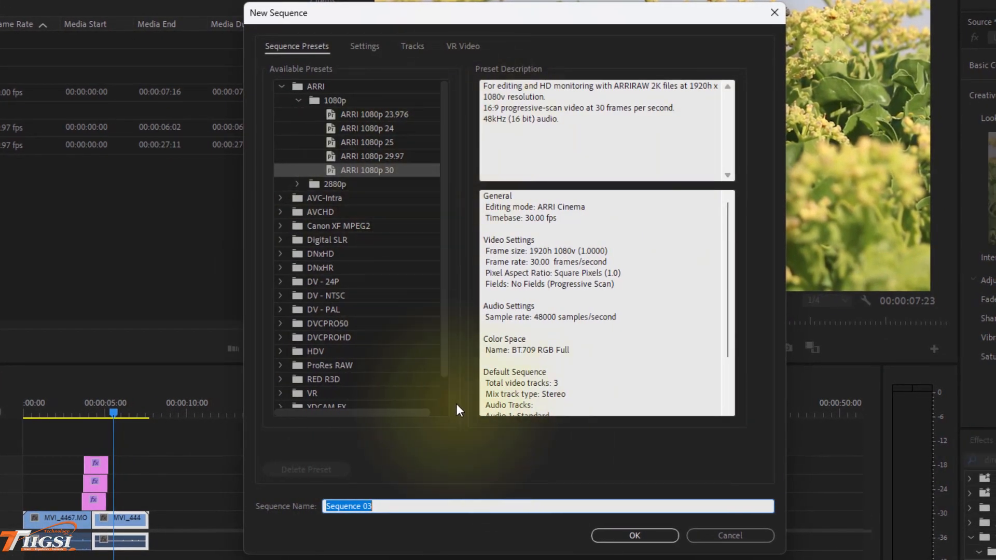
pyautogui.click(322, 89)
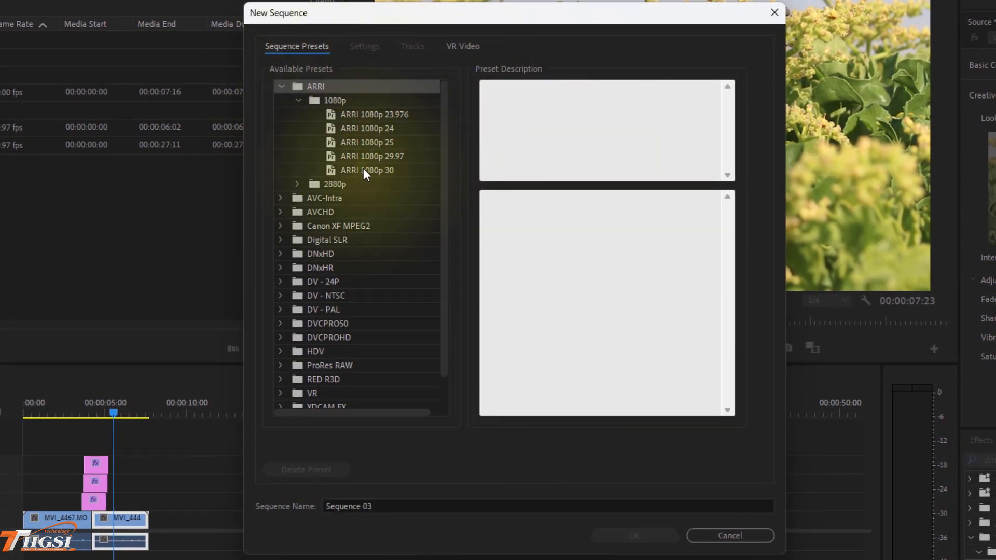
pyautogui.click(363, 168)
pyautogui.click(337, 102)
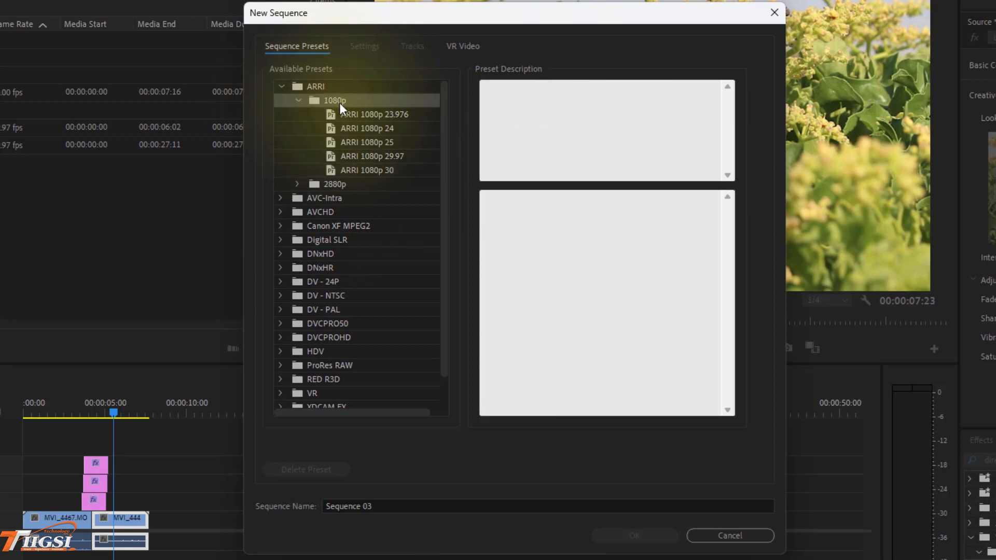
pyautogui.click(369, 172)
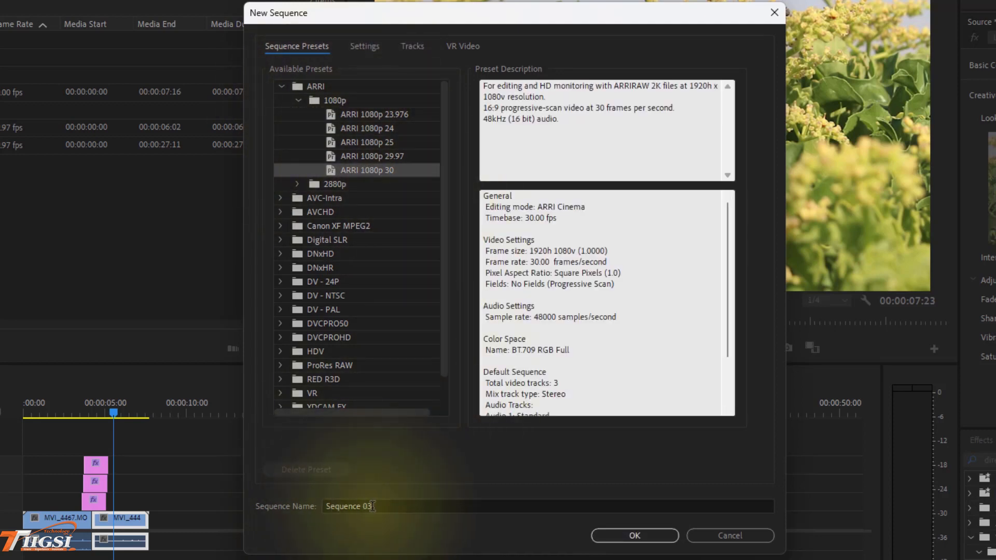
pyautogui.click(396, 503)
pyautogui.press('BackSpace')
pyautogui.write('Transiti')
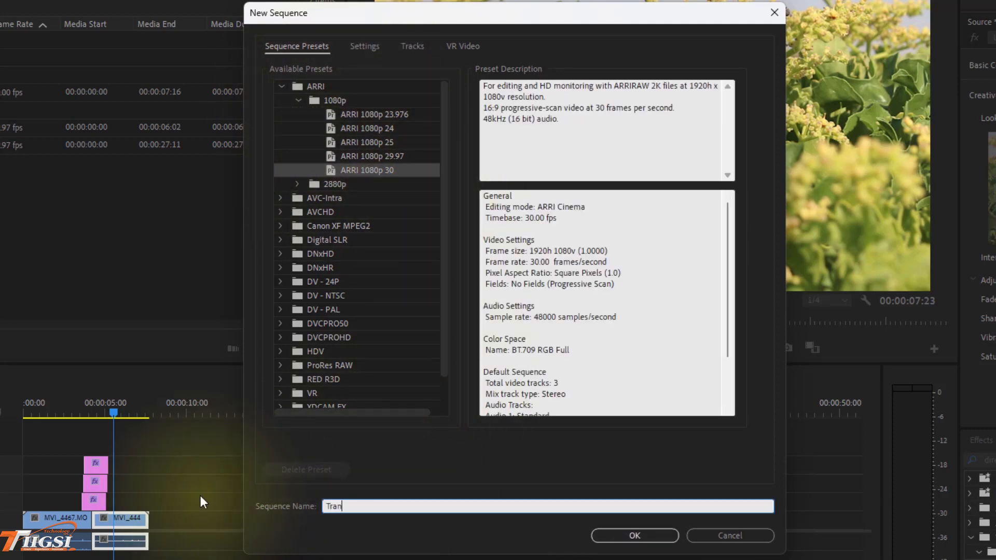
pyautogui.write('on')
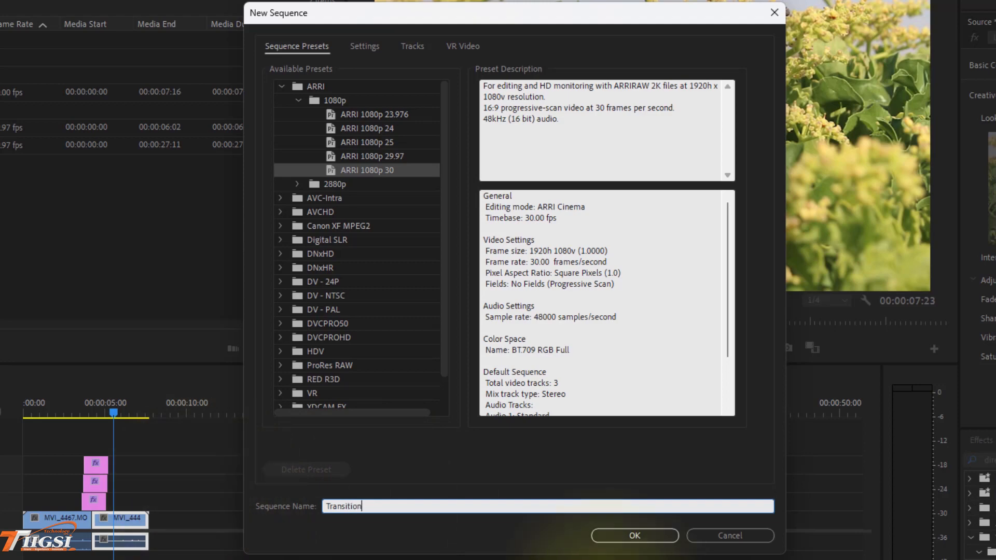
pyautogui.click(629, 535)
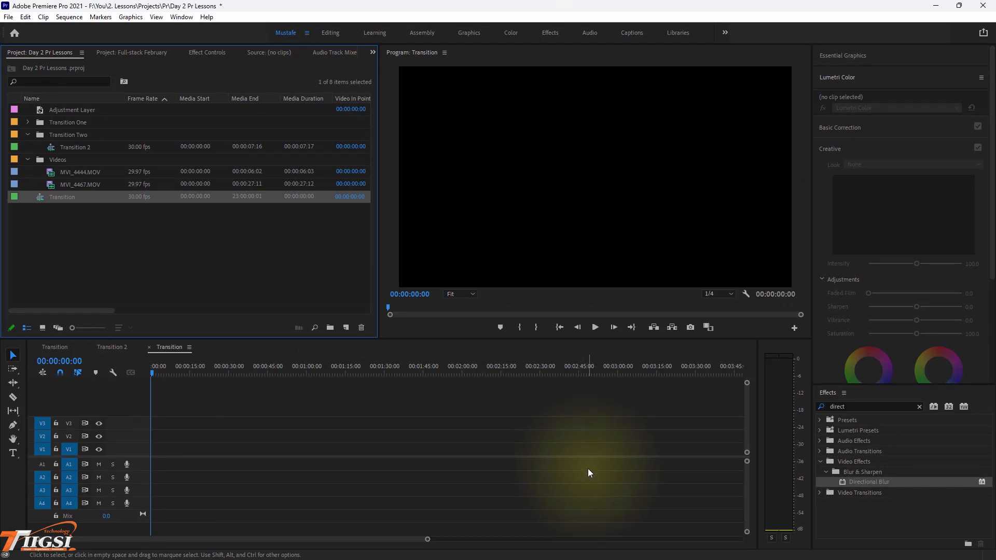
# Import the MVI_4444 and MVI_4467 videos from the Footages Videos folder into the project
pyautogui.moveTo(234, 452); pyautogui.dragTo(199, 469)
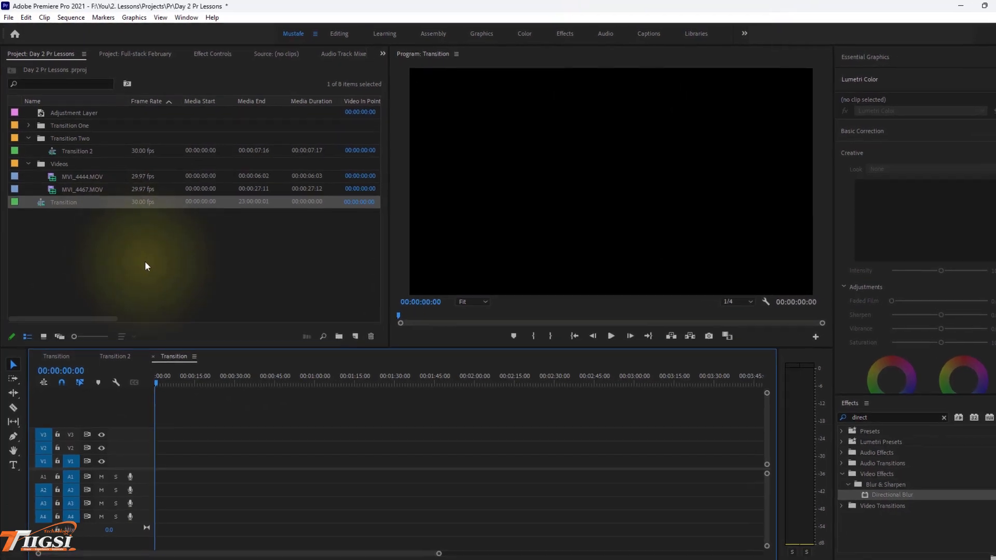
pyautogui.click(150, 265)
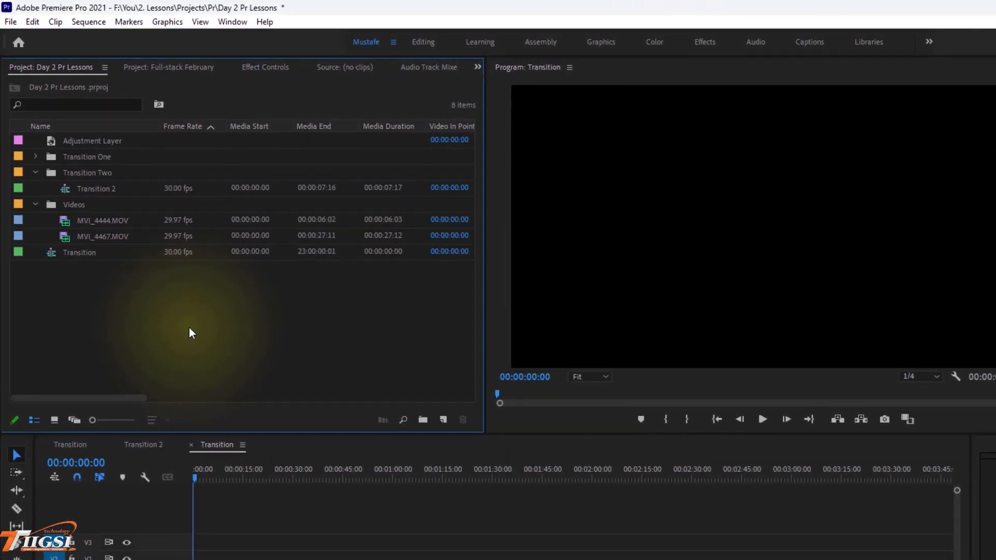
pyautogui.doubleClick(202, 351)
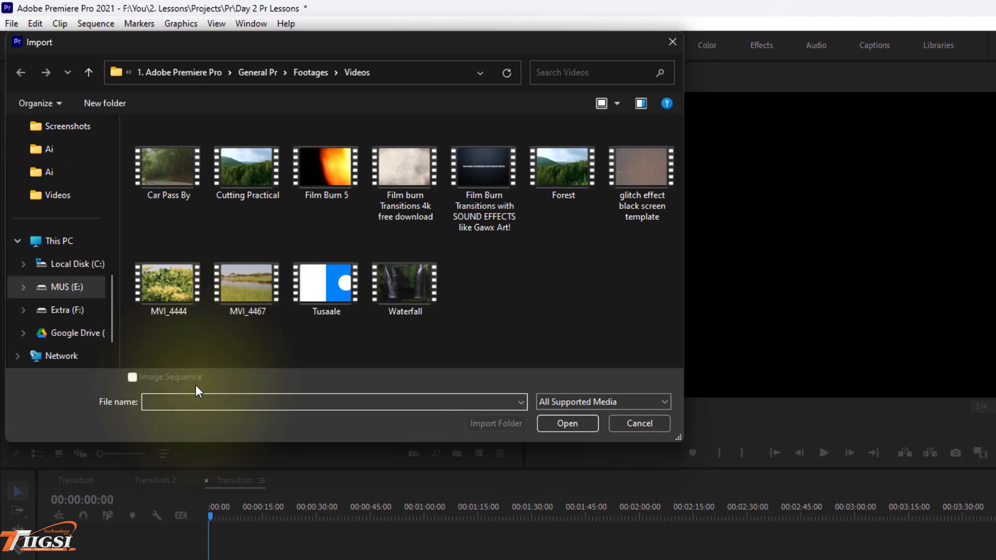
pyautogui.moveTo(176, 354); pyautogui.dragTo(245, 293)
pyautogui.click(568, 422)
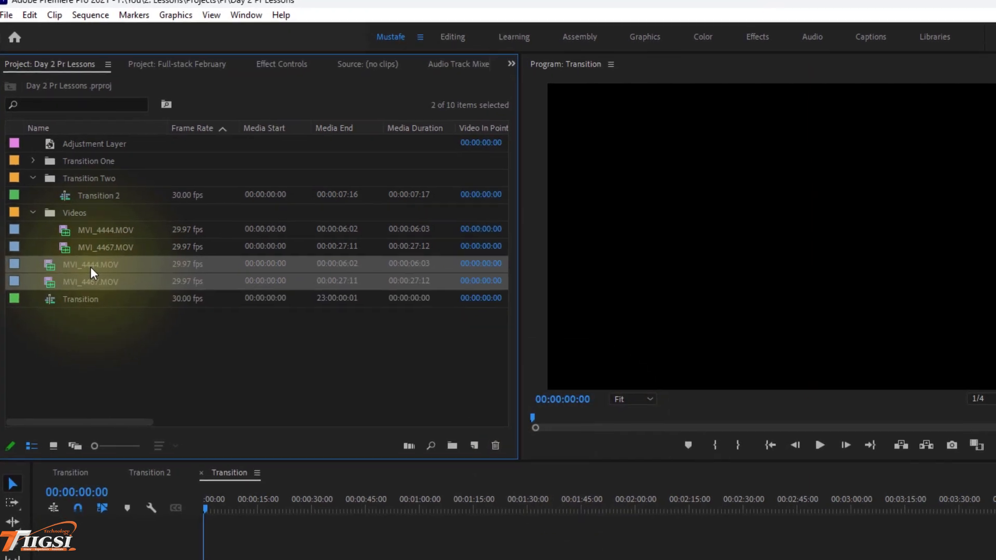
# Place both imported clips on track V1 at the start of the new sequence, keeping the existing sequence settings
pyautogui.moveTo(90, 266); pyautogui.dragTo(218, 559)
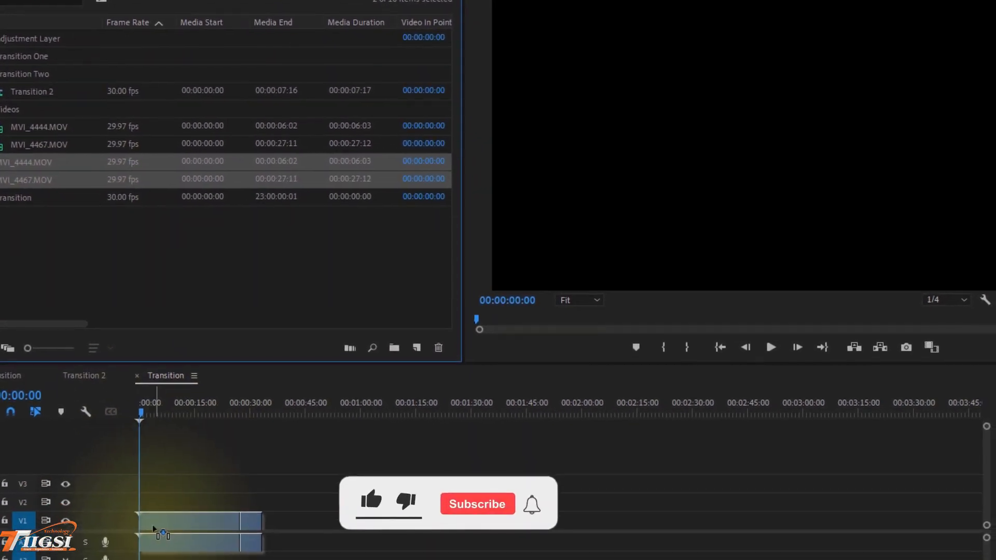
pyautogui.moveTo(154, 529); pyautogui.dragTo(155, 529)
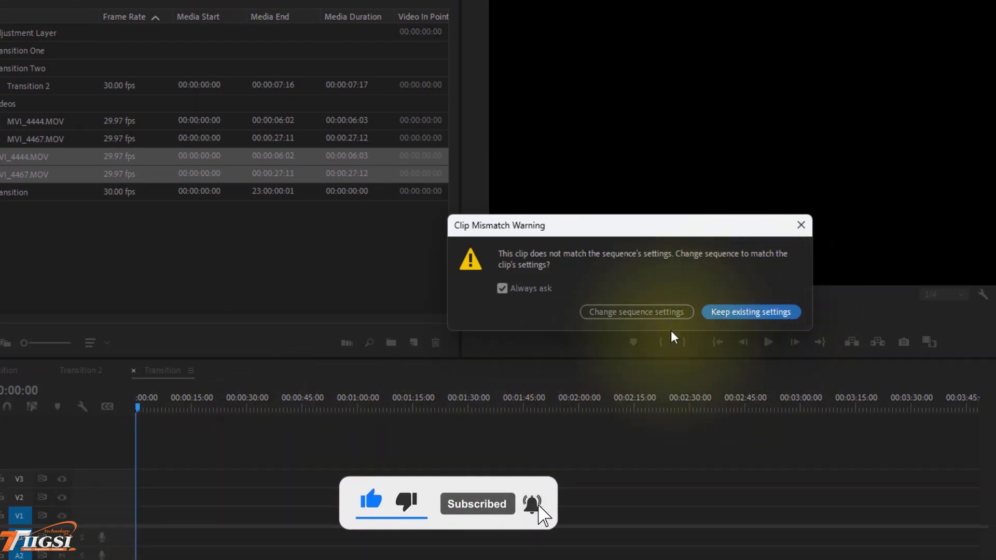
pyautogui.click(763, 315)
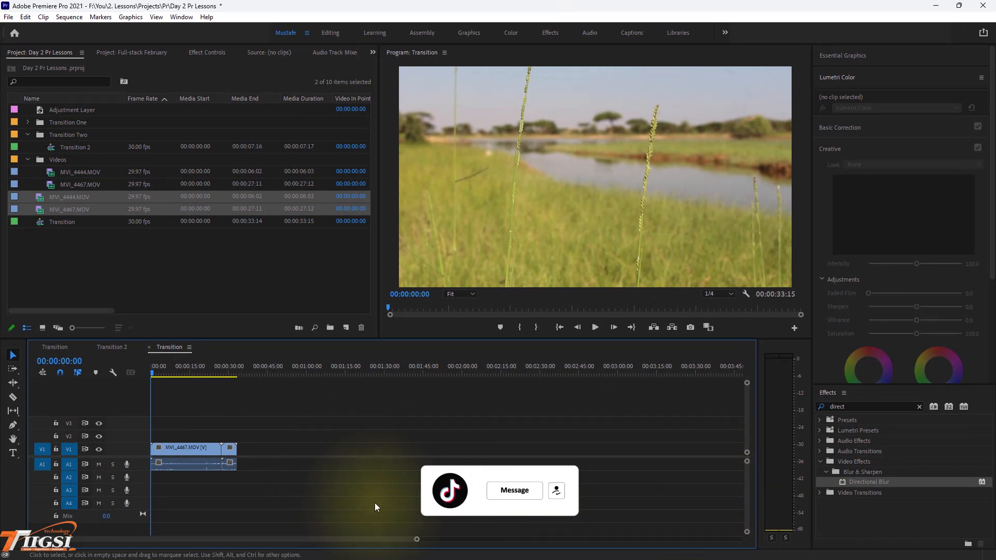
# Cut the MVI_4467 clip and its audio at 00:00:04:08
pyautogui.moveTo(417, 539); pyautogui.dragTo(371, 537)
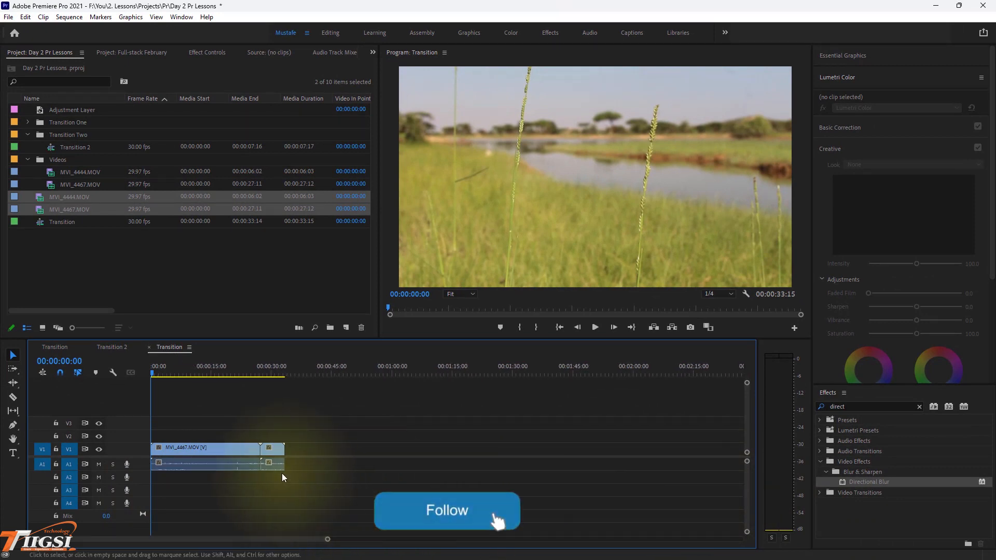
pyautogui.moveTo(228, 408)
pyautogui.mouseDown()
pyautogui.moveTo(208, 470)
pyautogui.moveTo(204, 458)
pyautogui.mouseUp()
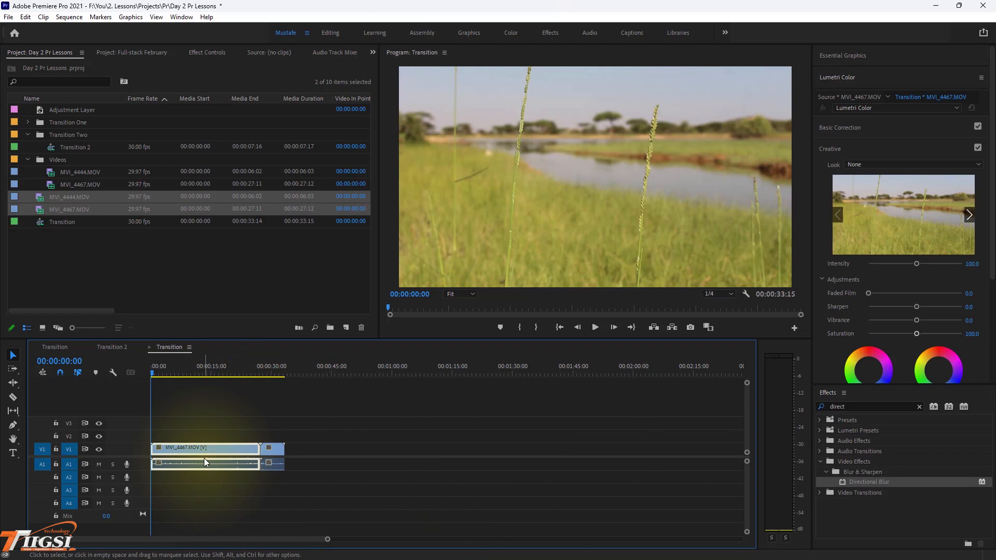
pyautogui.click(415, 437)
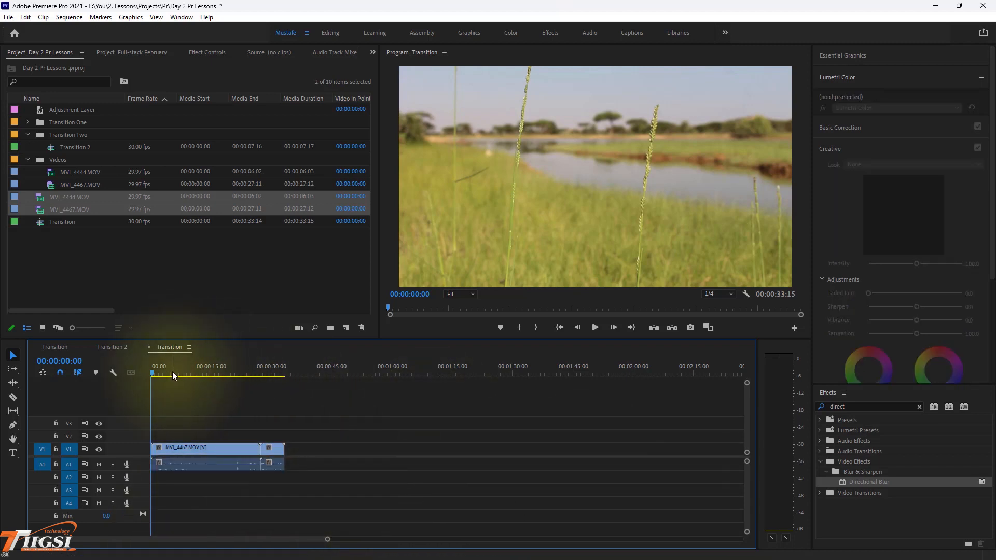
pyautogui.moveTo(172, 371)
pyautogui.mouseDown()
pyautogui.moveTo(194, 372)
pyautogui.moveTo(151, 378)
pyautogui.moveTo(169, 381)
pyautogui.mouseUp()
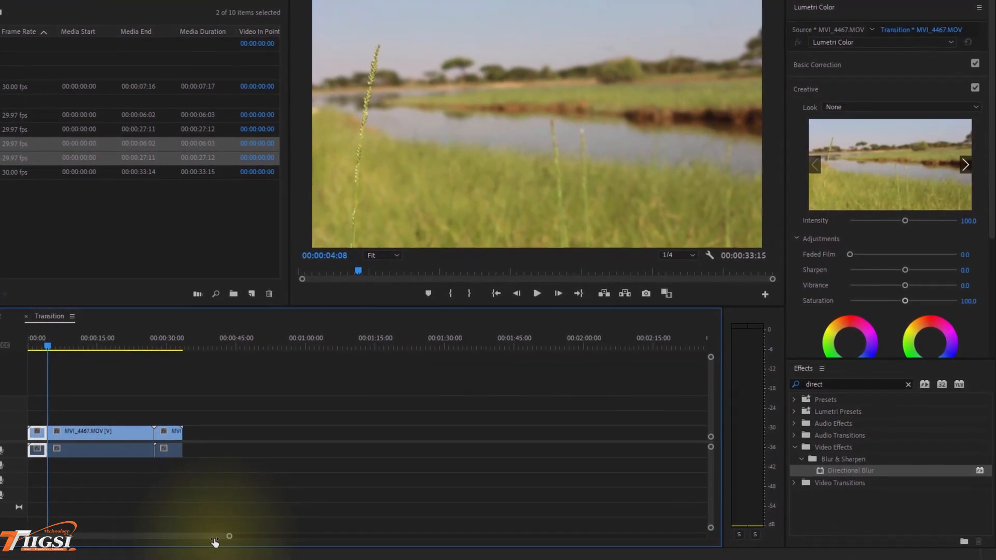
# Ripple delete the long remainder of MVI_4467 after the cut so that MVI_4444 follows directly
pyautogui.moveTo(215, 542); pyautogui.dragTo(139, 524)
pyautogui.click(267, 435)
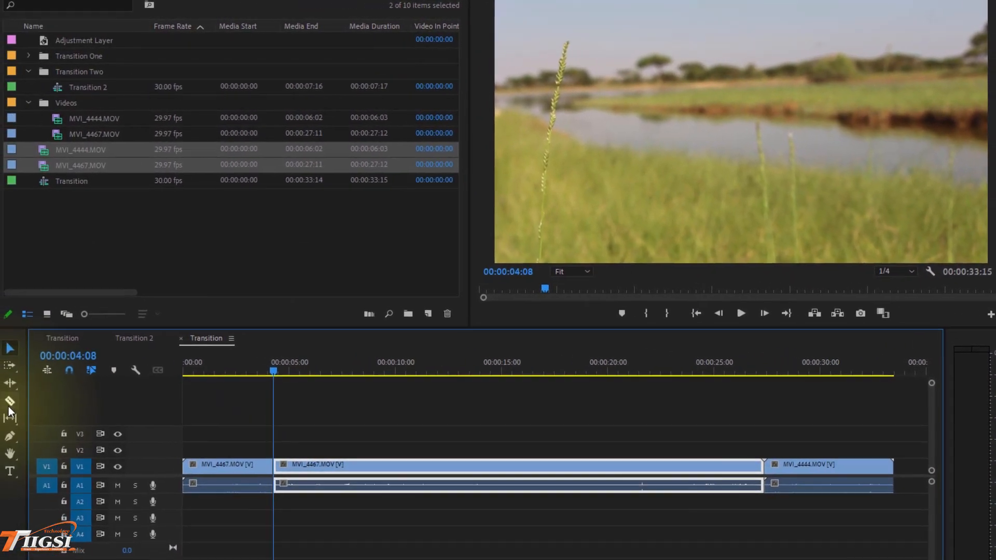
pyautogui.click(16, 352)
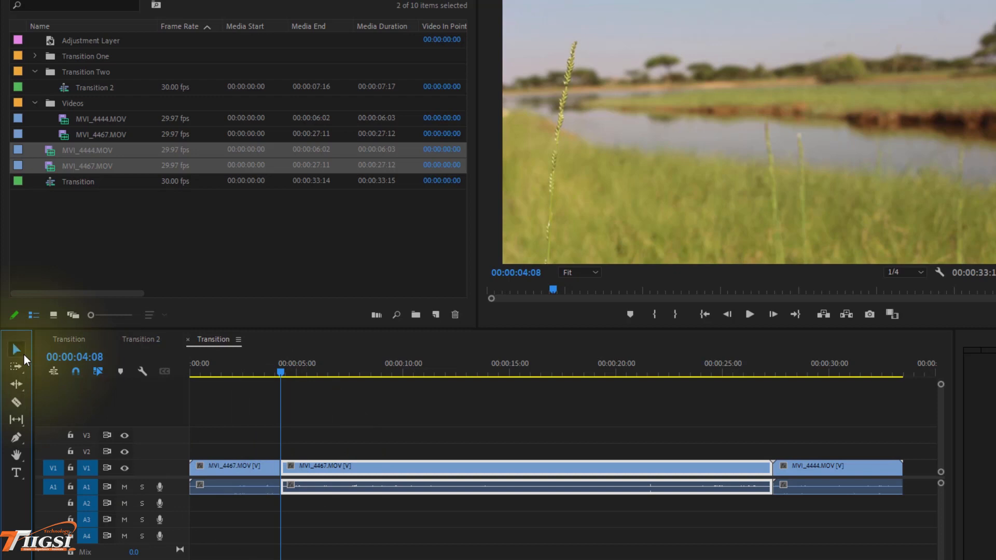
pyautogui.press('c')
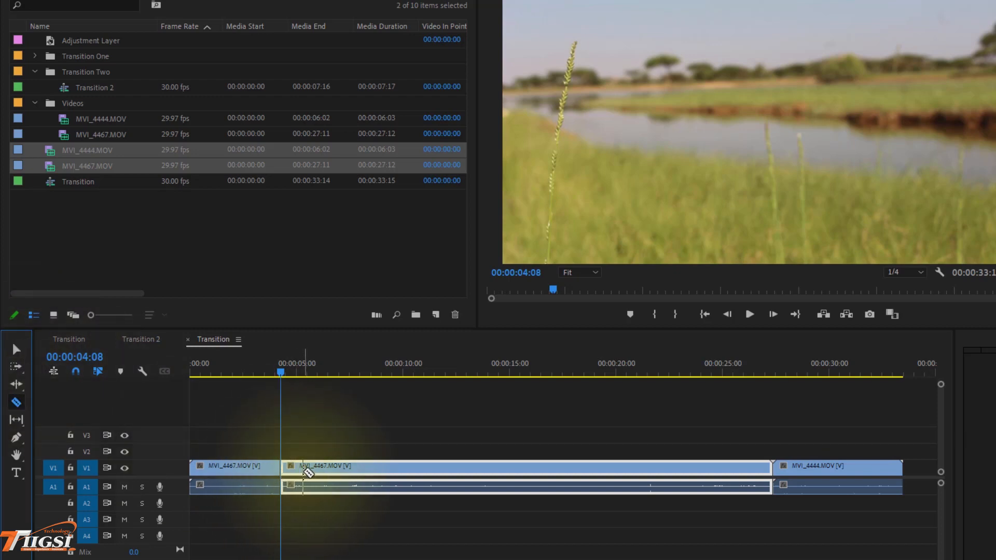
pyautogui.press('v')
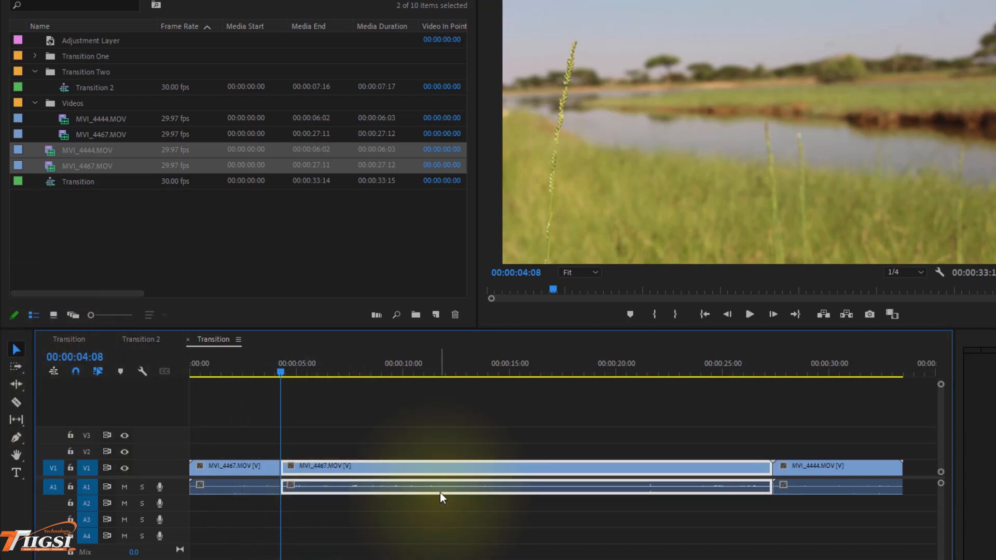
pyautogui.hotkey('shift', 'Delete')
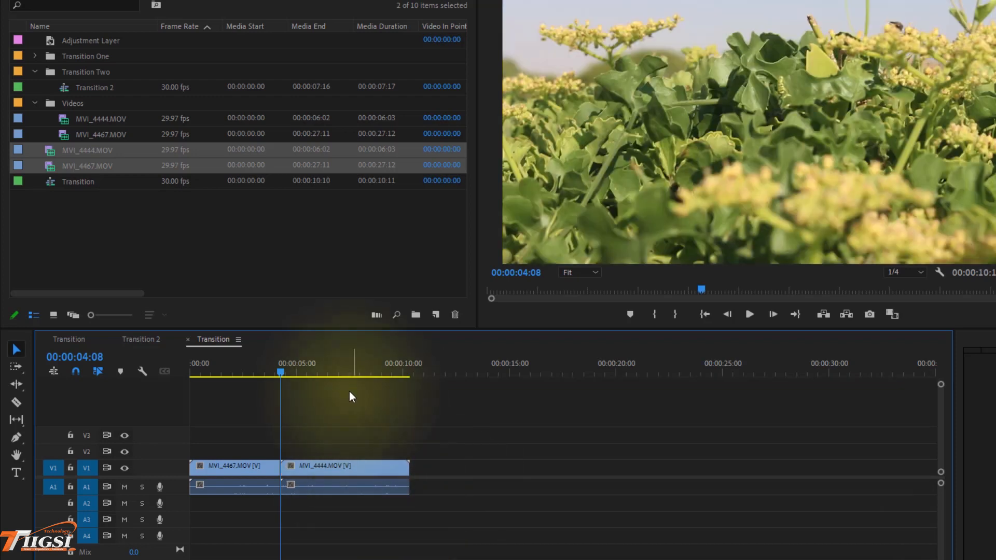
# Split the MVI_4444 clip at 00:00:06:25 and ripple delete the part before the cut
pyautogui.press('space')
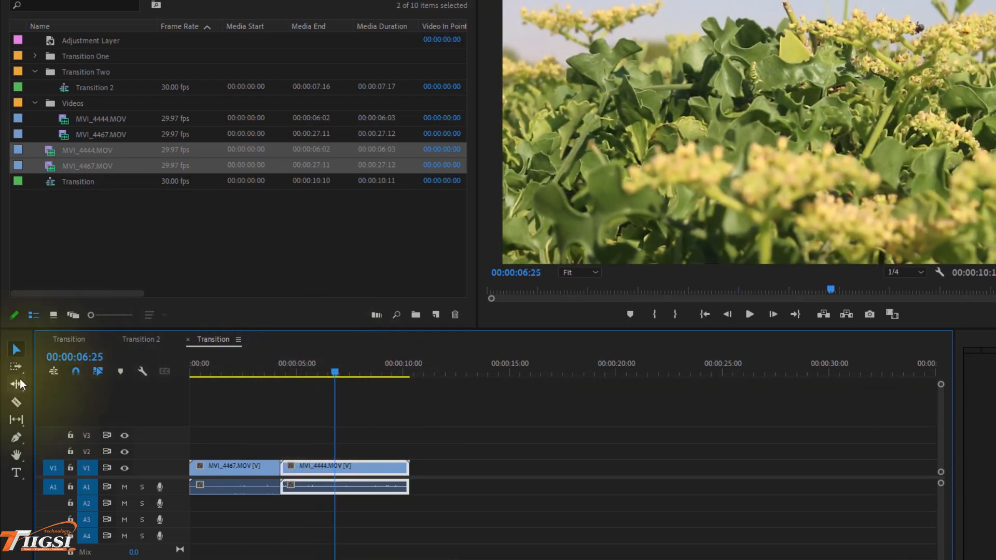
pyautogui.click(16, 402)
pyautogui.click(339, 486)
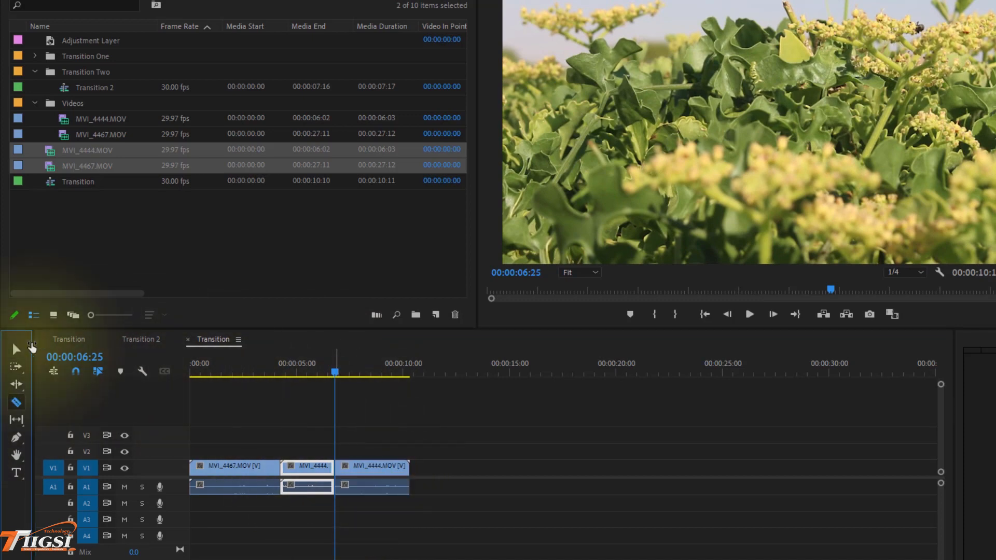
pyautogui.click(16, 349)
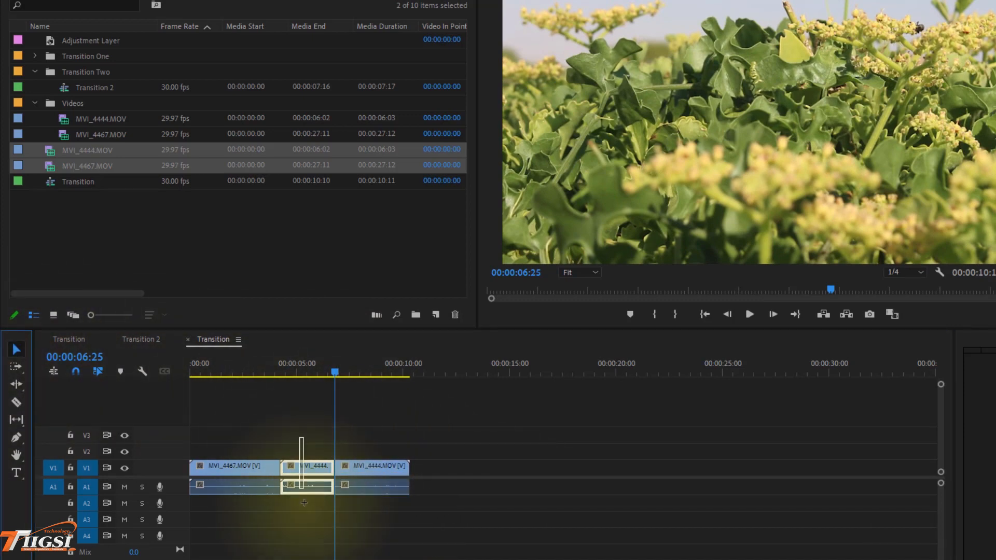
pyautogui.hotkey('shift', 'Delete')
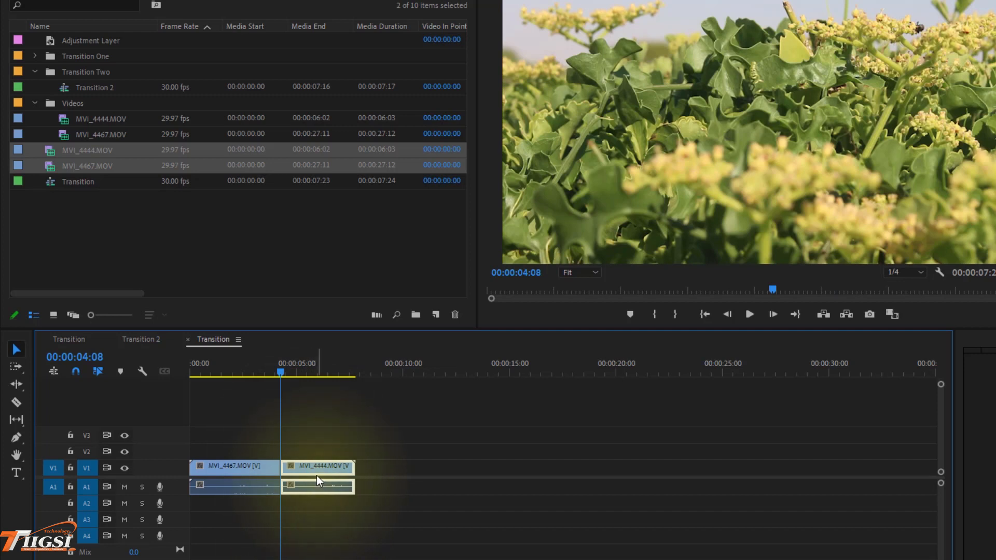
# Play the sequence across the cut between MVI_4467 and MVI_4444 to check the change of shots
pyautogui.moveTo(446, 447); pyautogui.dragTo(222, 515)
pyautogui.click(271, 371)
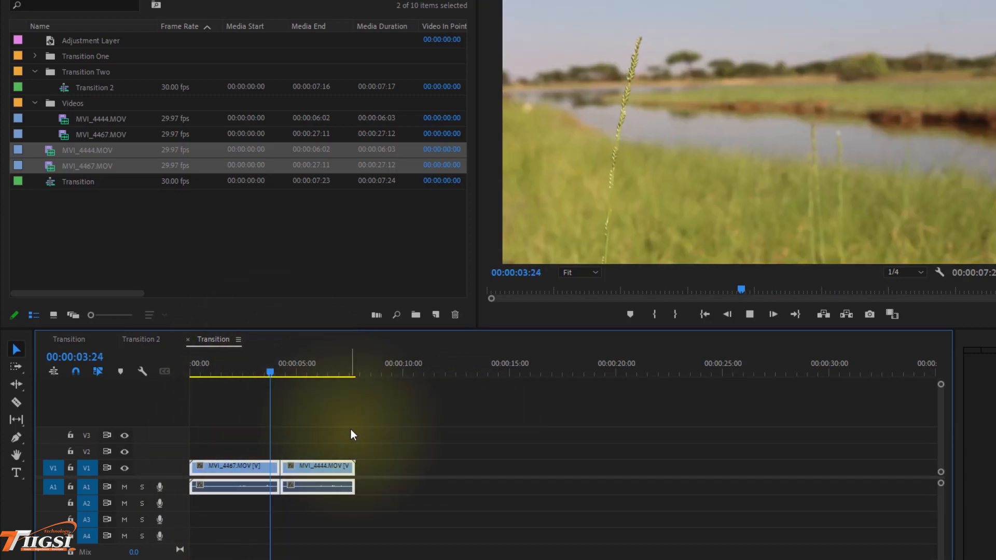
pyautogui.press('space')
pyautogui.click(267, 374)
pyautogui.press('space')
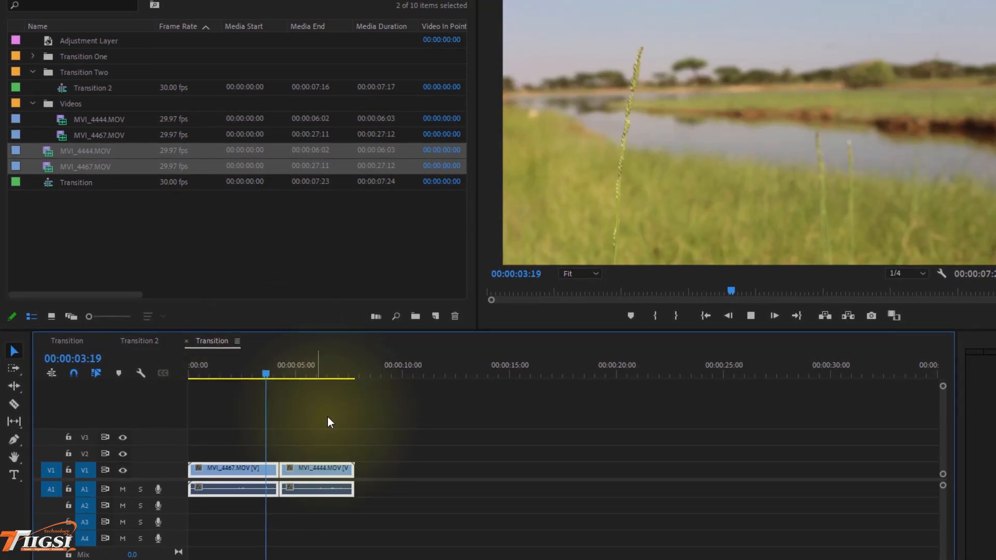
pyautogui.click(323, 421)
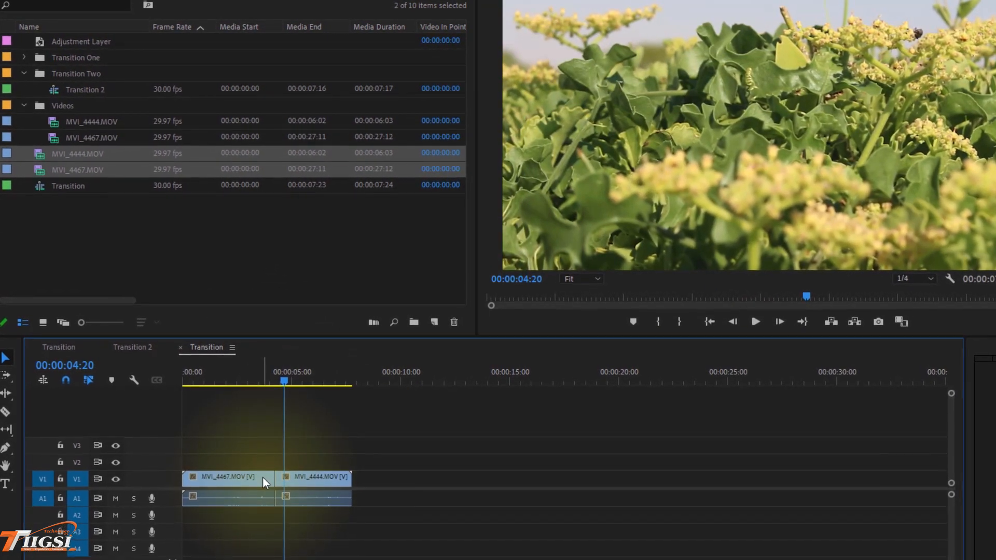
# Label the MVI_4467 clip in the sequence with the Cerulean colour
pyautogui.click(260, 481)
pyautogui.rightClick(261, 480)
pyautogui.moveTo(337, 293)
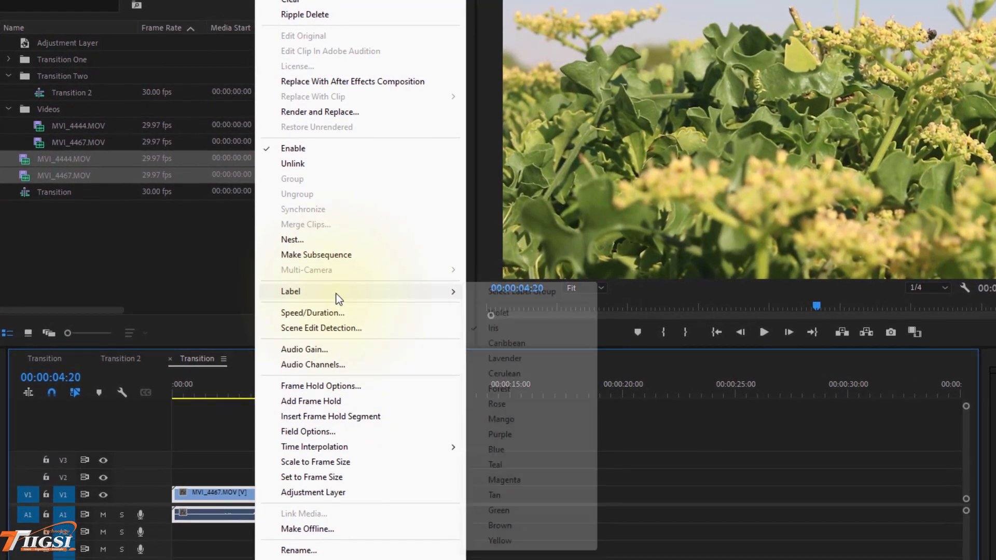
pyautogui.click(535, 379)
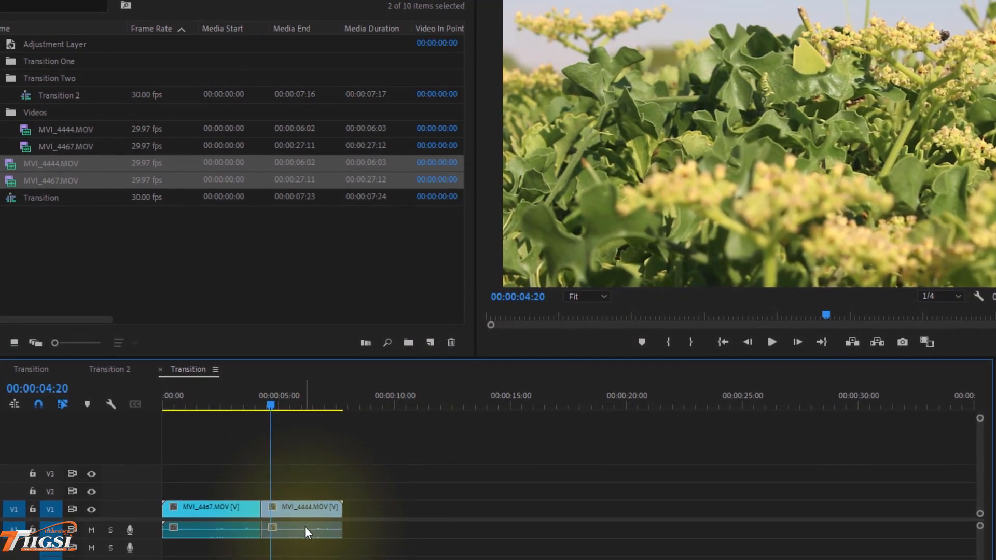
# Label the MVI_4444 clip in the sequence with the Tan colour
pyautogui.click(303, 526)
pyautogui.rightClick(303, 517)
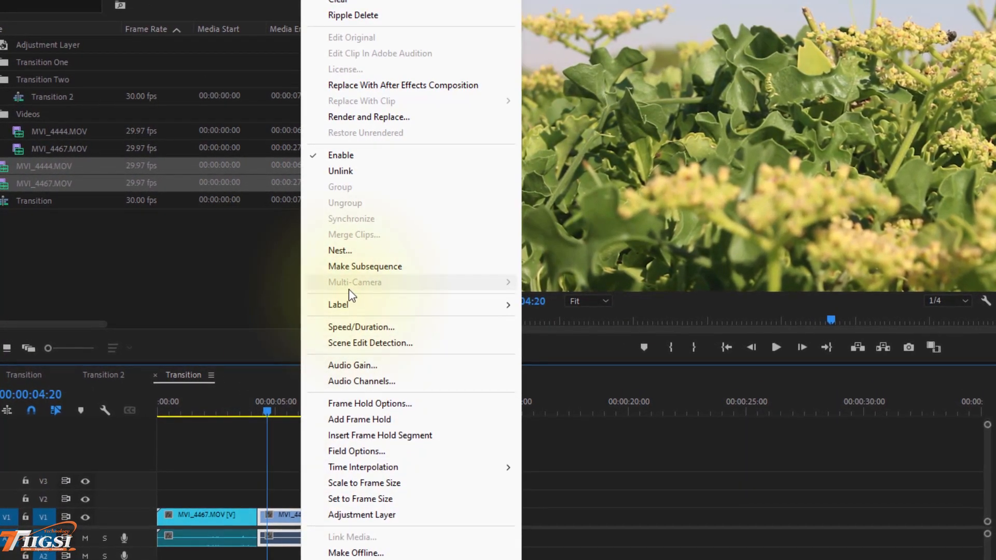
pyautogui.moveTo(342, 304)
pyautogui.click(551, 518)
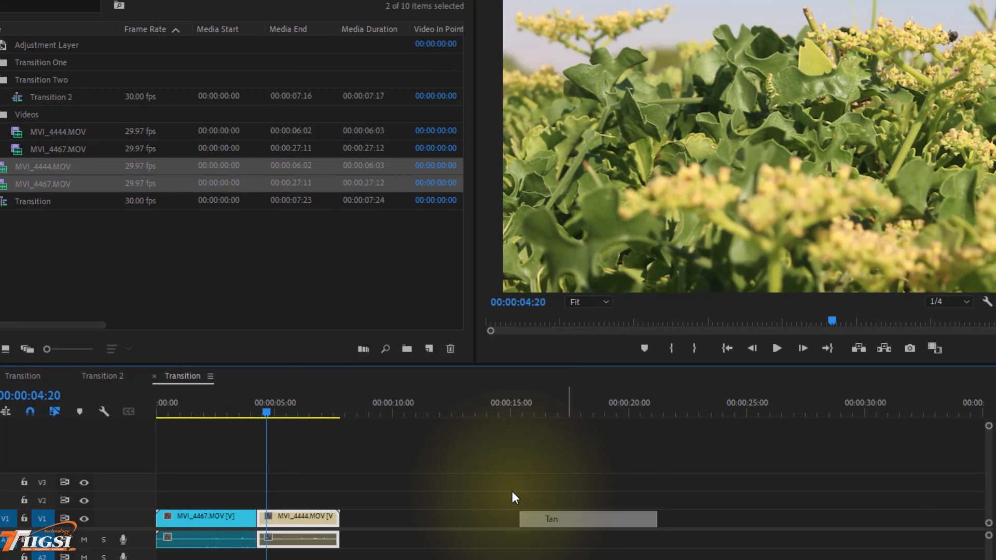
# Unlink the audio from both MVI_4467 and MVI_4444 and delete their audio parts from track A1
pyautogui.click(381, 500)
pyautogui.moveTo(510, 518); pyautogui.dragTo(238, 557)
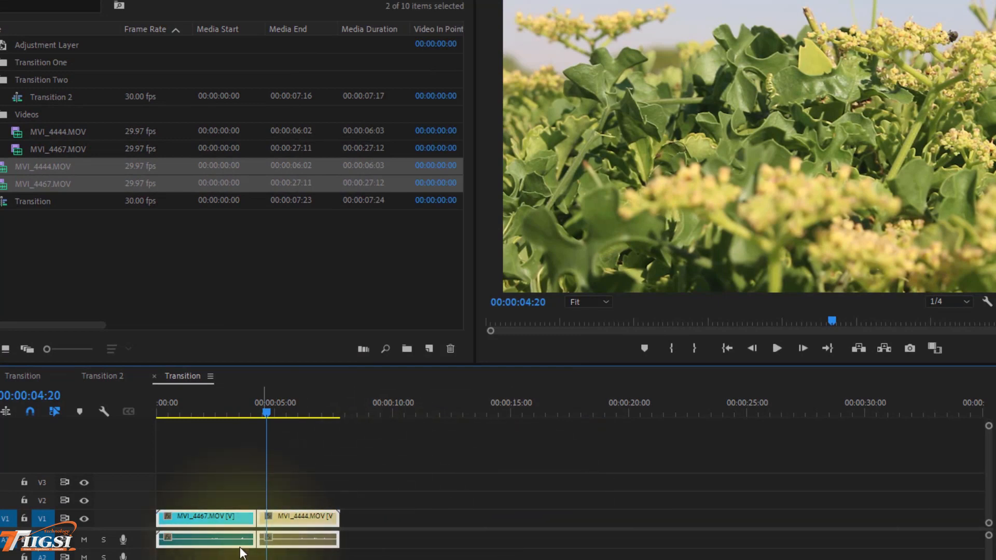
pyautogui.rightClick(289, 516)
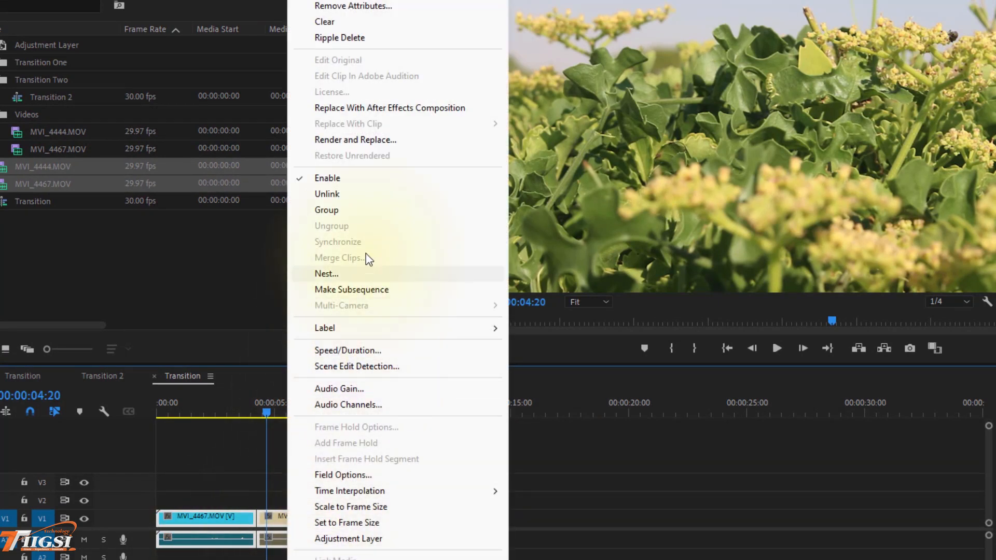
pyautogui.click(377, 210)
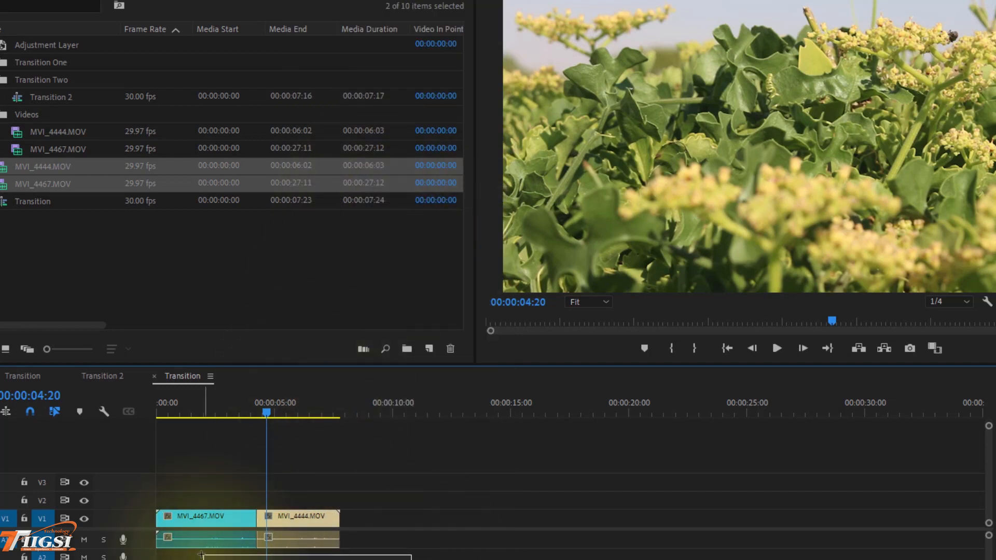
pyautogui.click(284, 485)
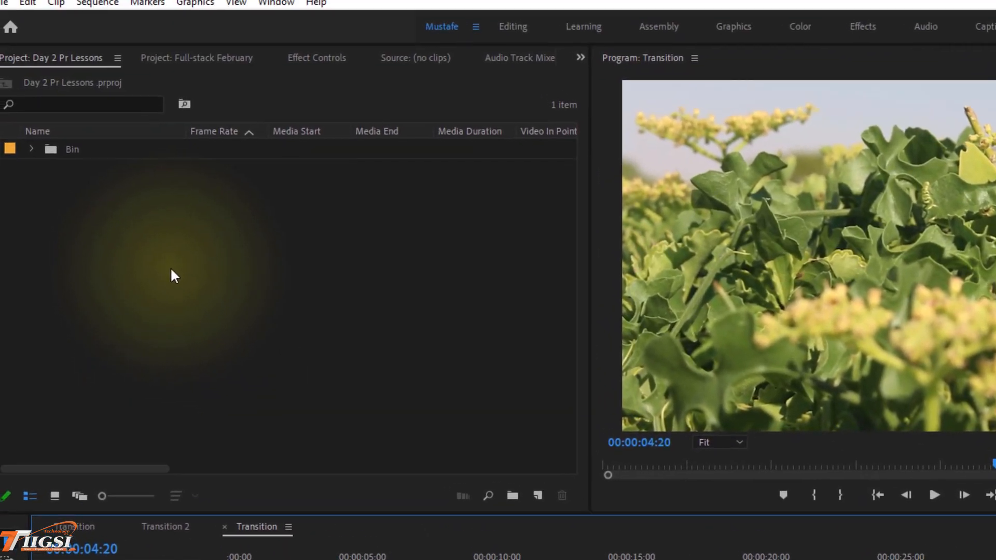
# Create a white (FFFFFF) color matte at 1920 x 1080, 30.00 fps, and name it Transition Color 1
pyautogui.rightClick(150, 229)
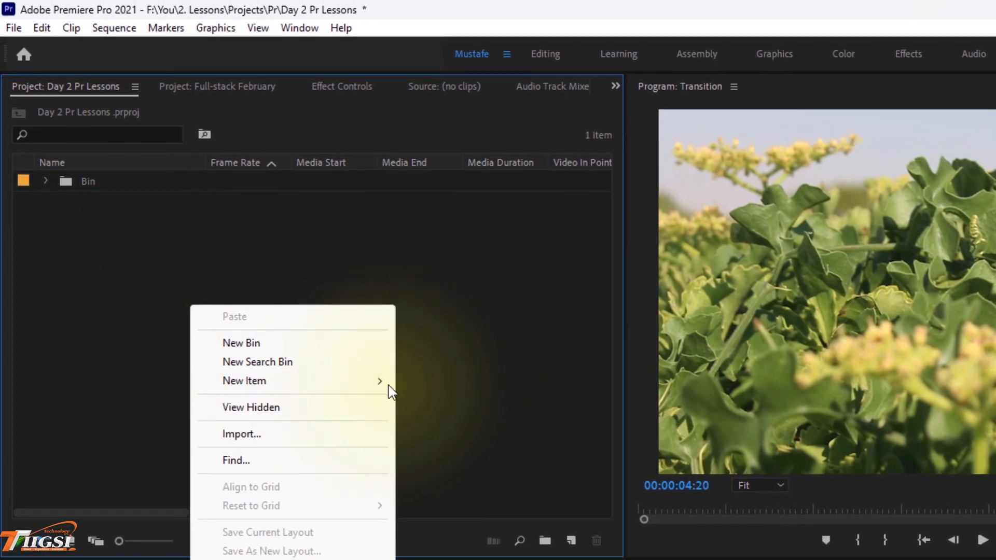
pyautogui.moveTo(310, 309)
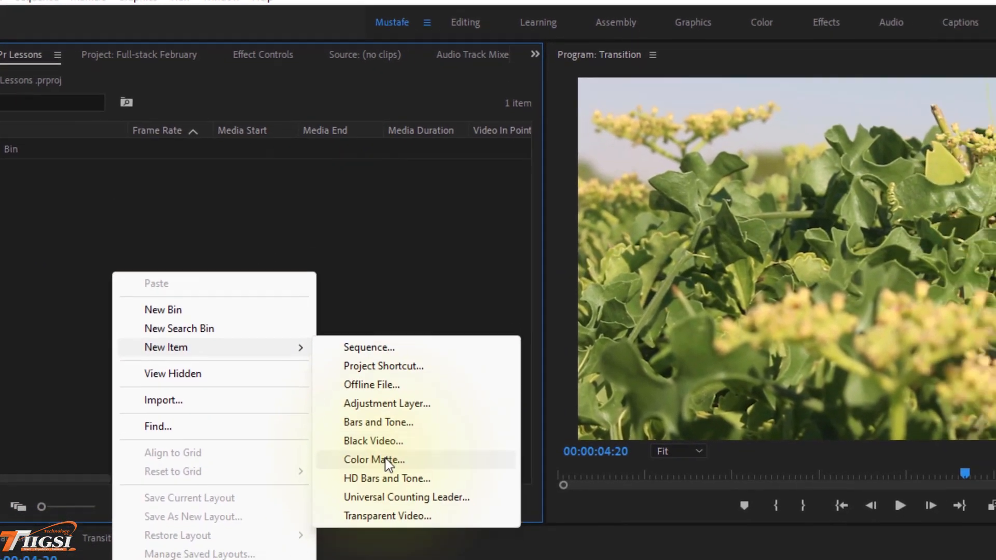
pyautogui.click(464, 493)
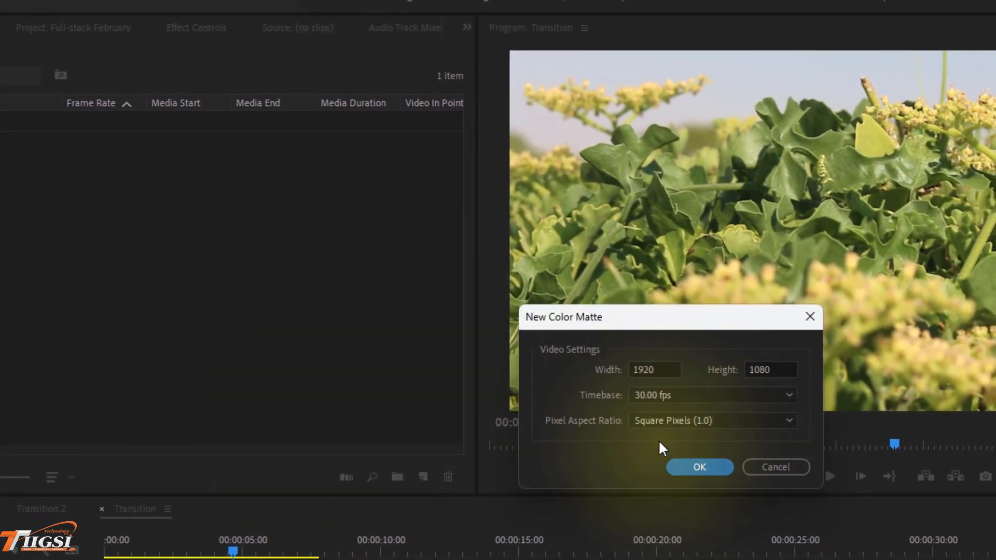
pyautogui.click(686, 464)
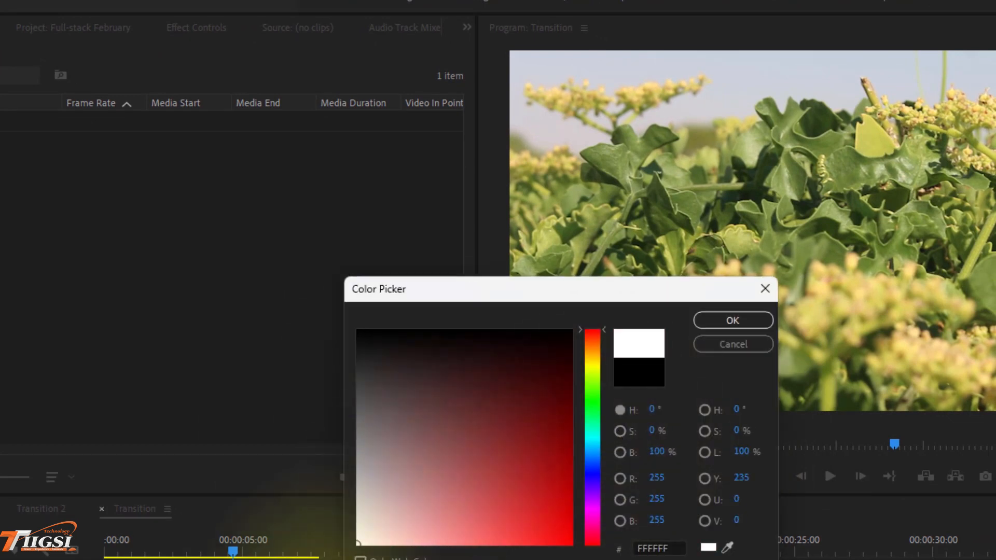
pyautogui.click(729, 319)
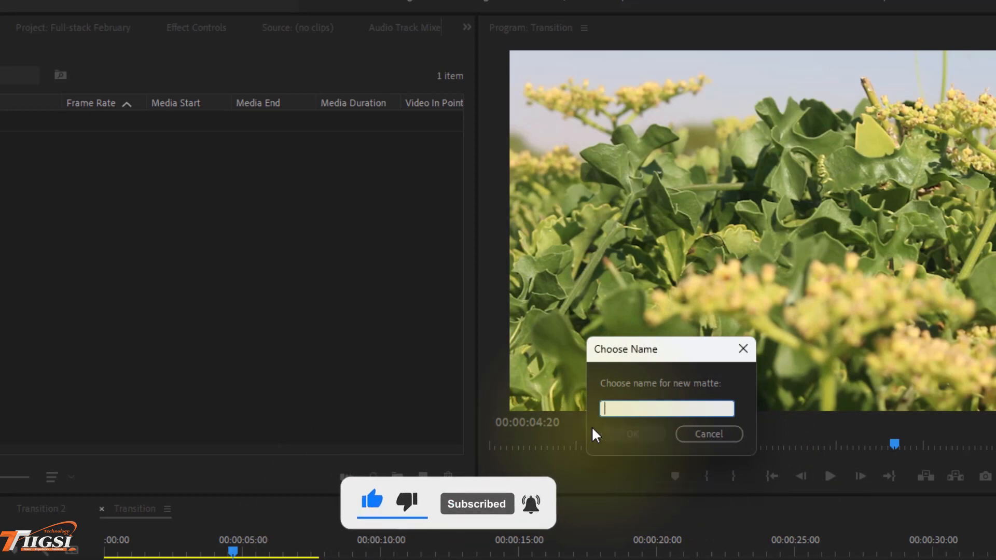
pyautogui.write('Transi')
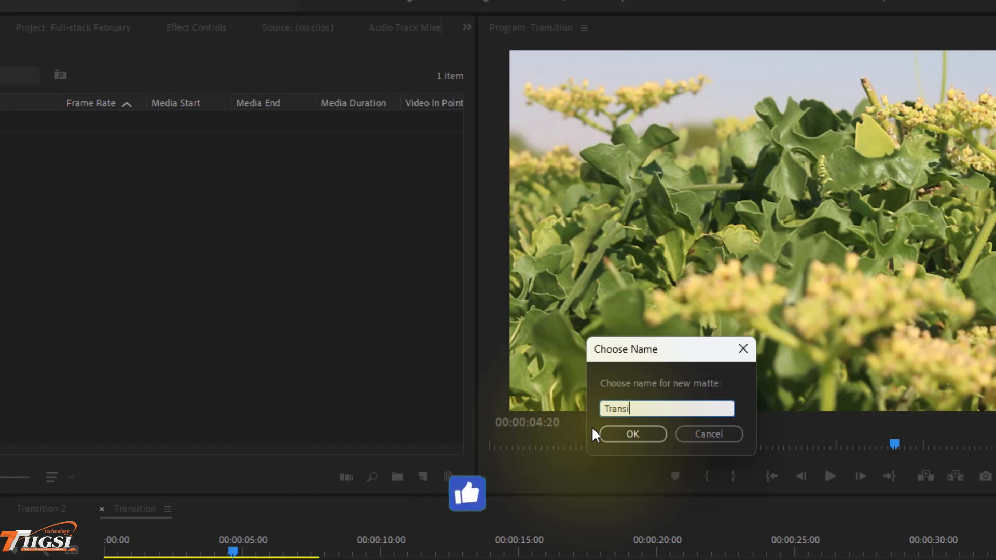
pyautogui.write('tion Color 1')
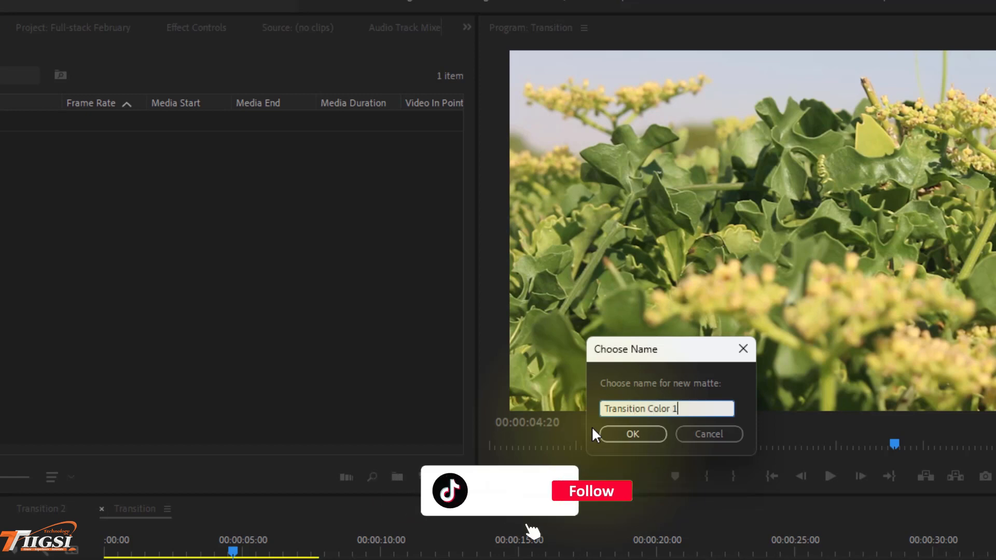
pyautogui.click(628, 435)
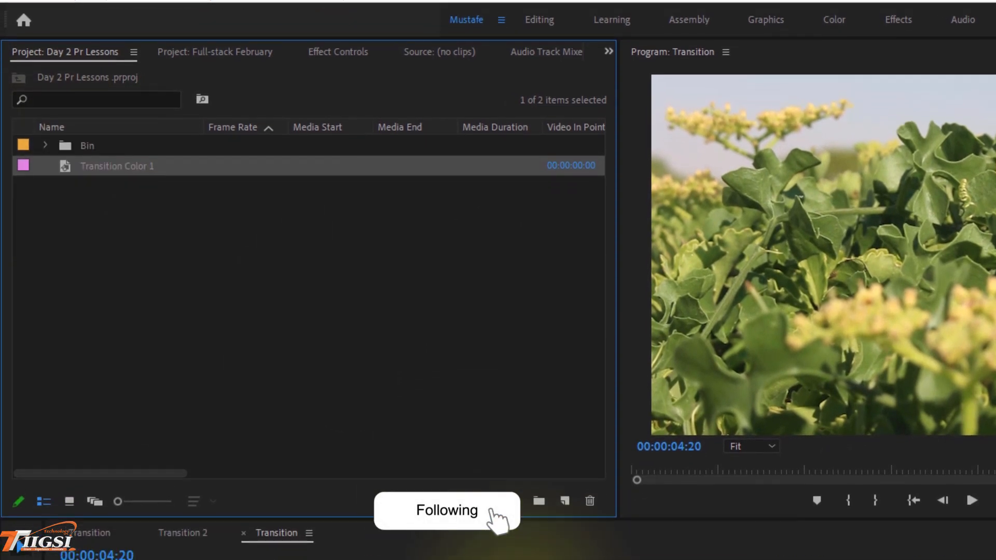
# Place the Transition Color 1 matte on V2 over the cut and trim both ends so it spans from about 3.2 to 5.6 seconds
pyautogui.moveTo(521, 551); pyautogui.dragTo(327, 381)
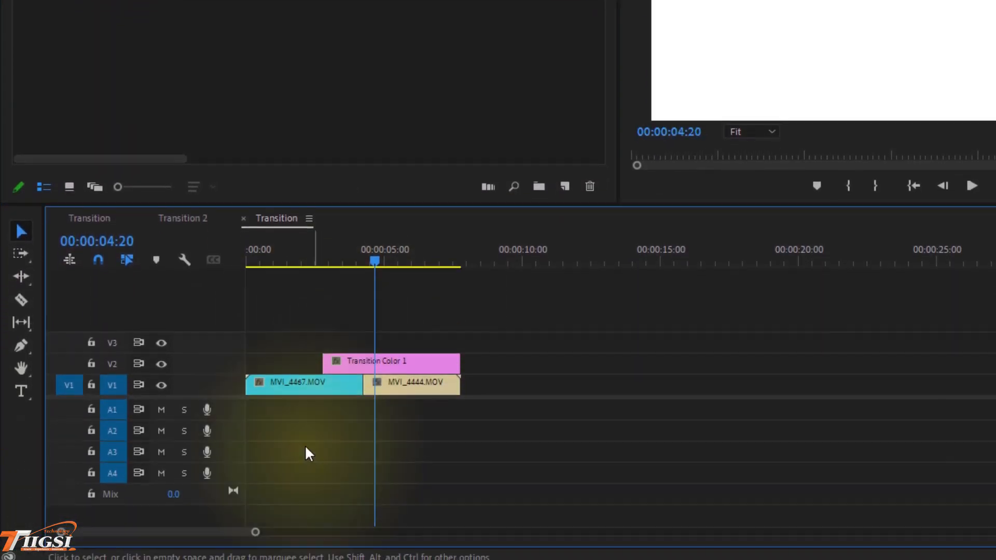
pyautogui.moveTo(254, 534); pyautogui.dragTo(217, 533)
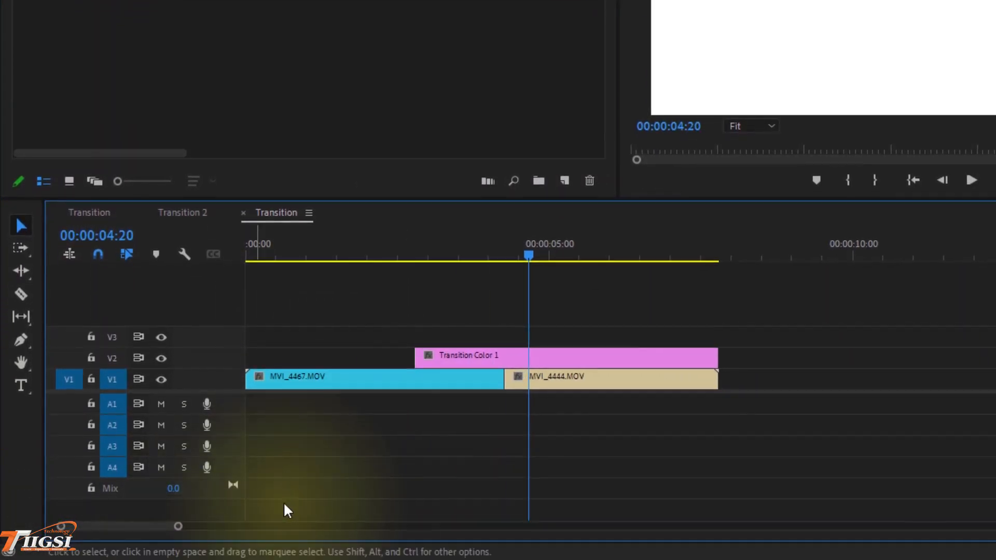
pyautogui.moveTo(667, 390); pyautogui.dragTo(517, 392)
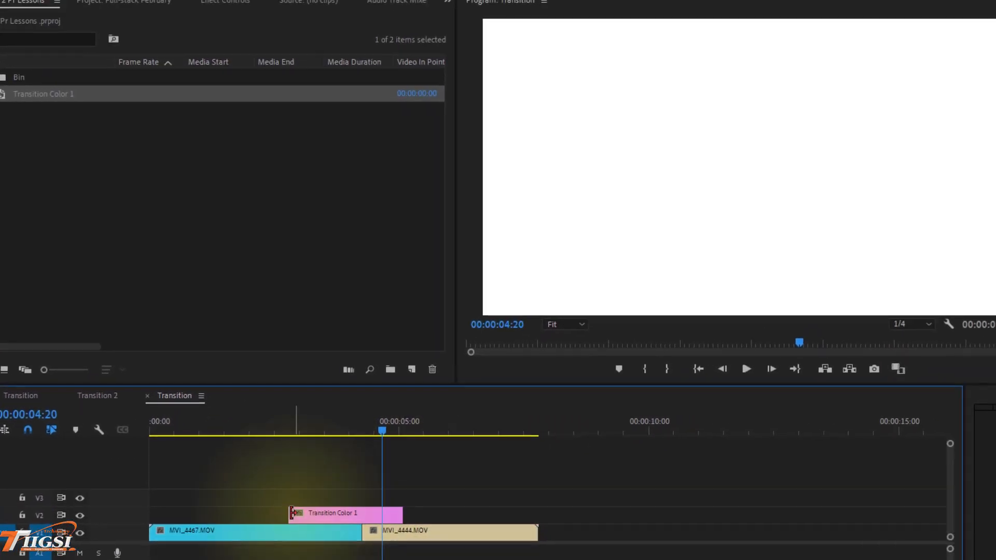
pyautogui.moveTo(292, 513)
pyautogui.mouseDown()
pyautogui.moveTo(332, 514)
pyautogui.moveTo(308, 514)
pyautogui.mouseUp()
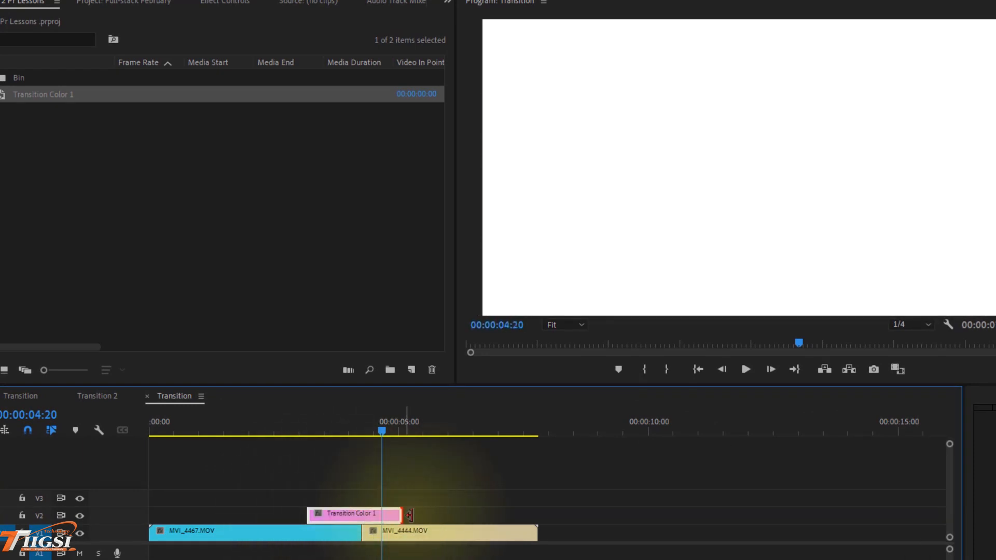
pyautogui.moveTo(410, 515); pyautogui.dragTo(427, 514)
pyautogui.click(368, 426)
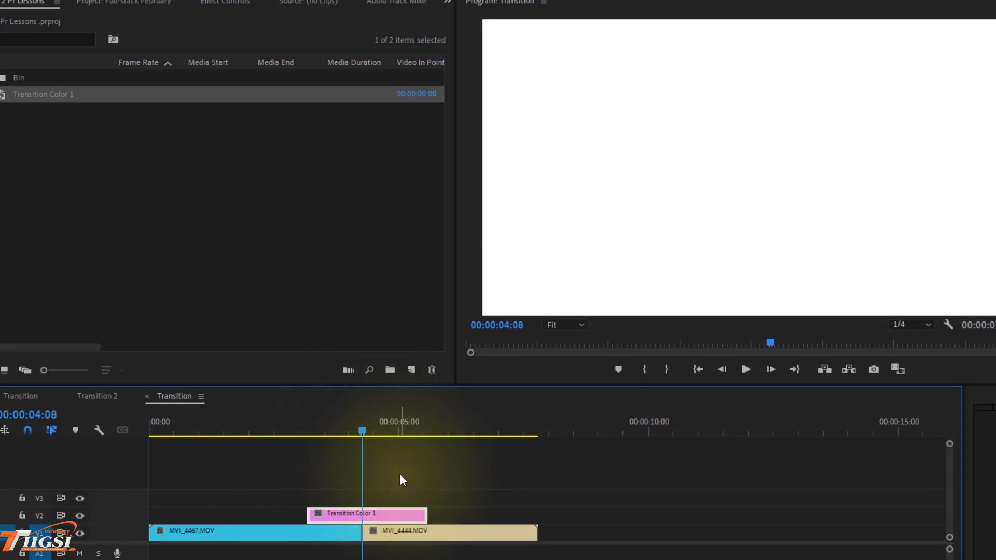
pyautogui.moveTo(327, 432); pyautogui.dragTo(366, 476)
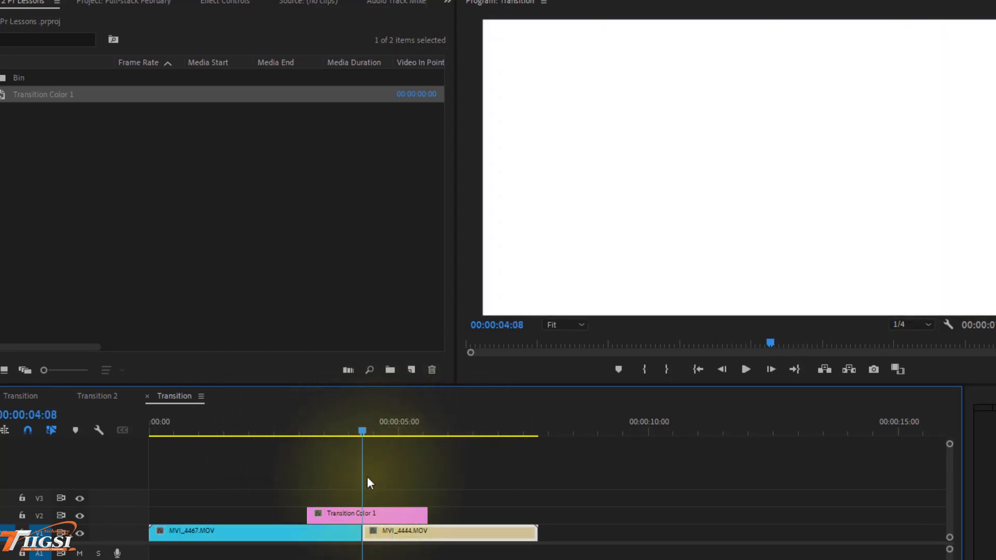
# Find the Transform effect in the Distort video effects and apply it to the Transition Color 1 clip
pyautogui.click(346, 512)
pyautogui.click(866, 408)
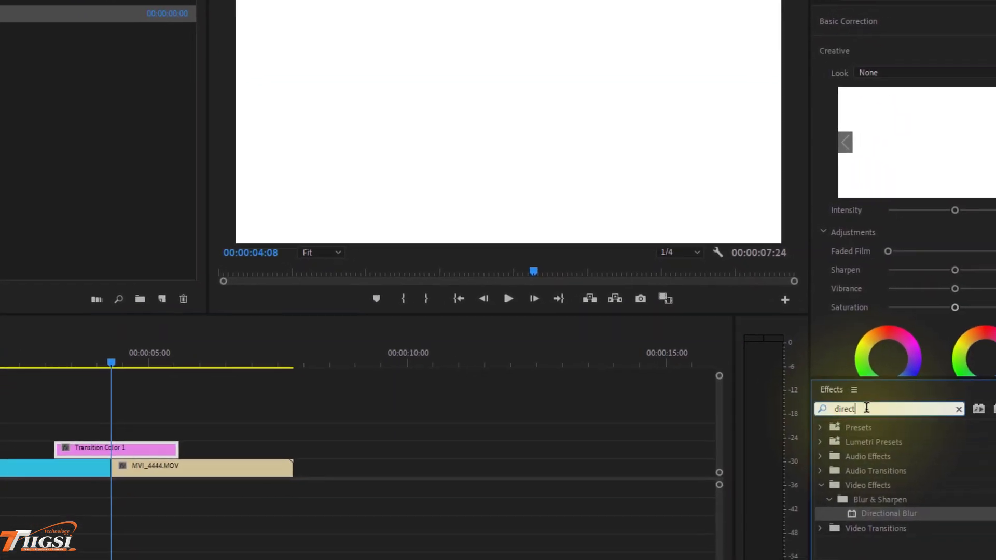
pyautogui.doubleClick(867, 408)
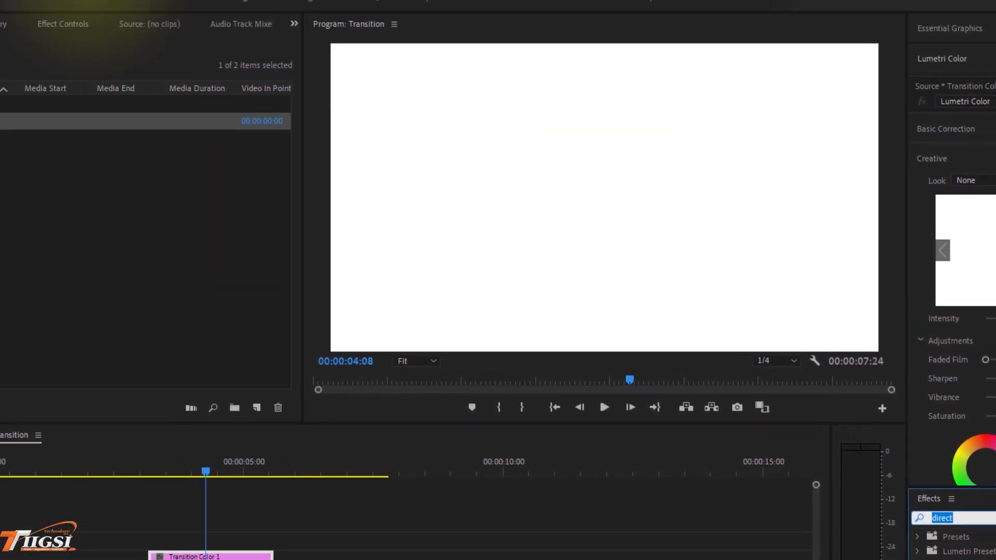
pyautogui.click(72, 15)
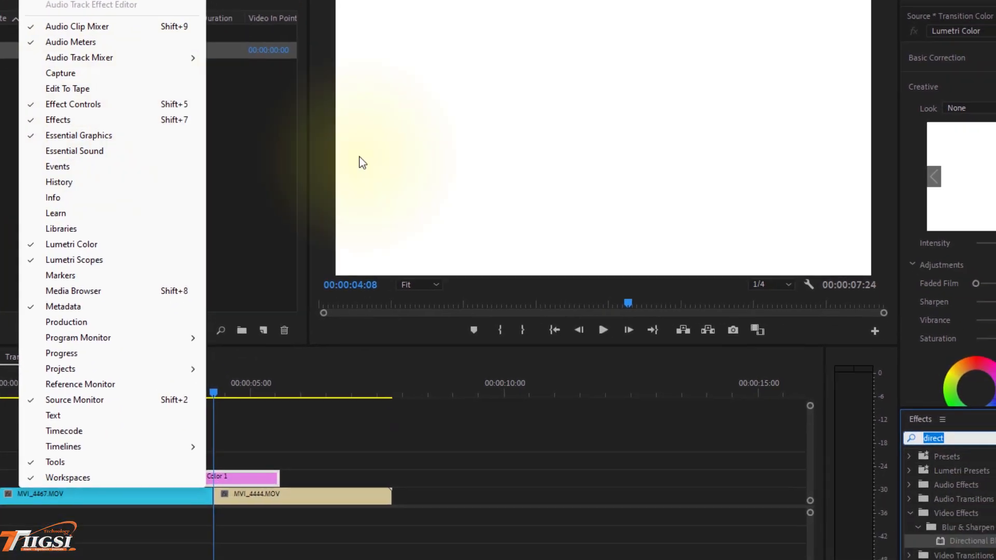
pyautogui.click(927, 440)
pyautogui.moveTo(972, 439); pyautogui.dragTo(803, 437)
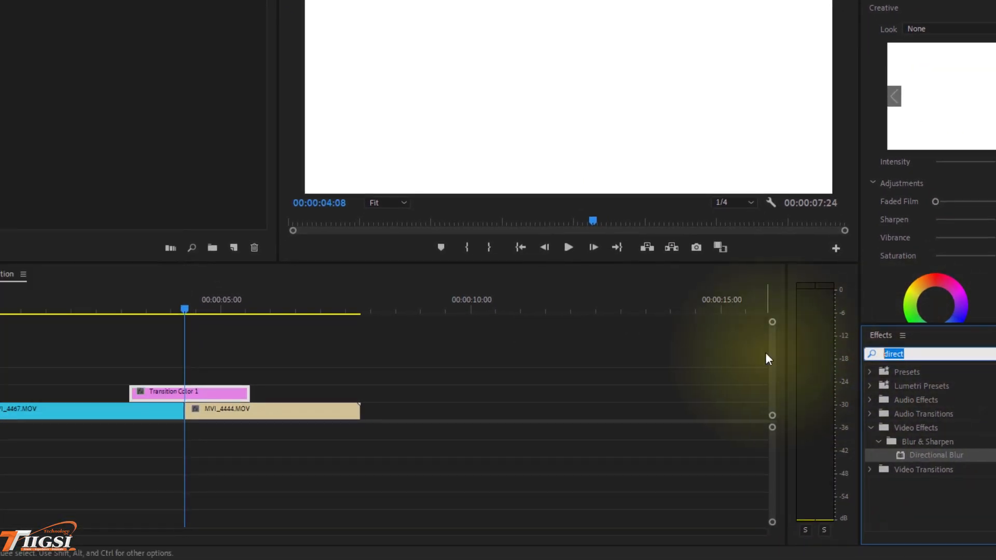
pyautogui.write('transfo')
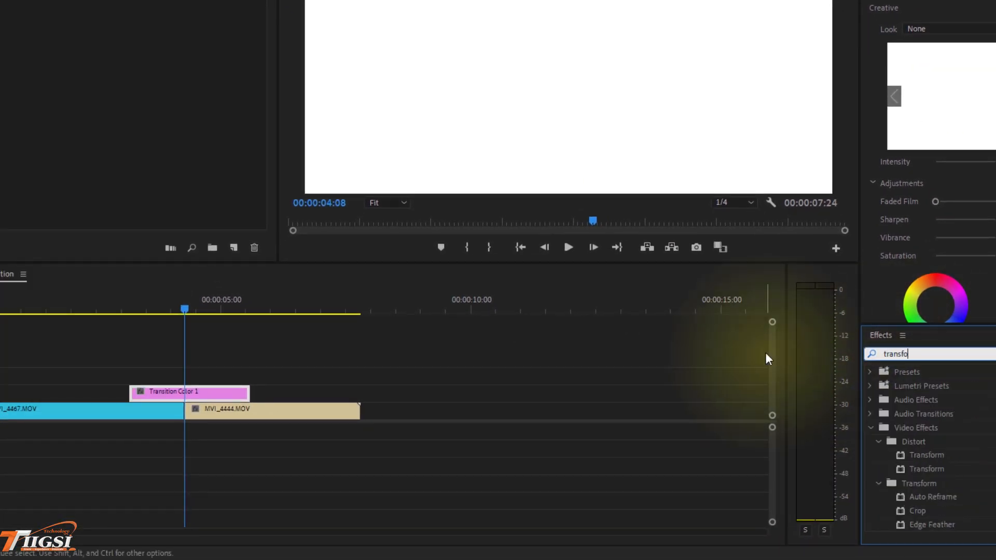
pyautogui.write('rm')
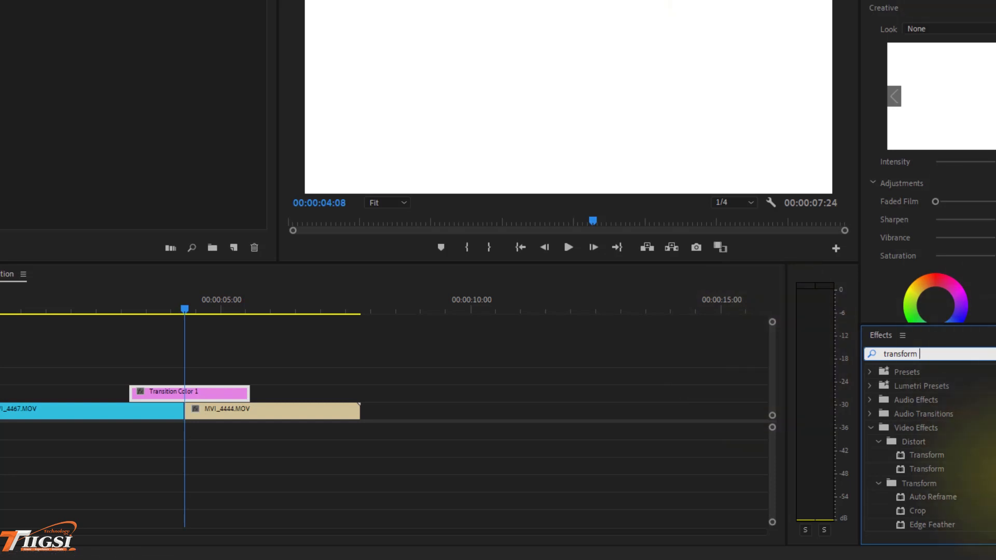
pyautogui.moveTo(952, 477); pyautogui.dragTo(191, 400)
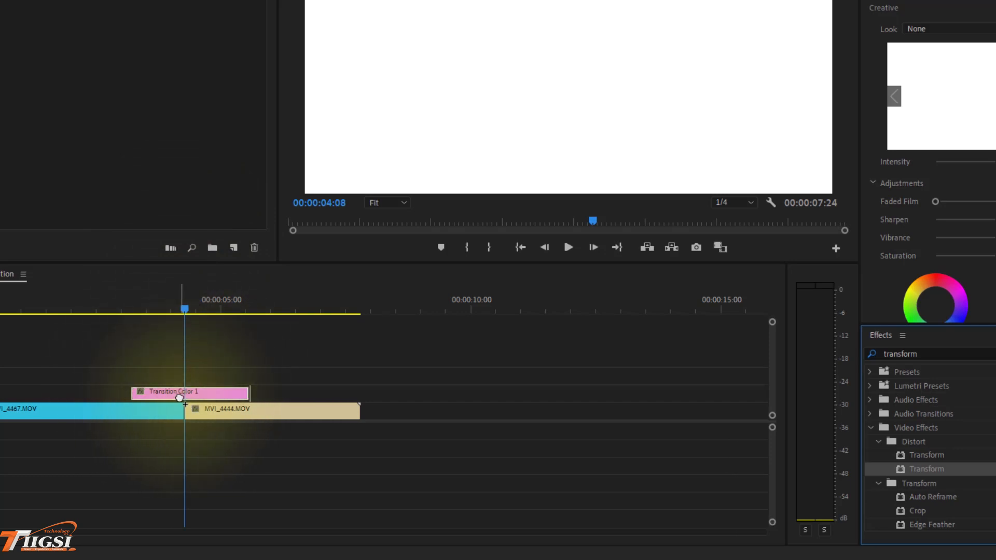
pyautogui.moveTo(179, 397); pyautogui.dragTo(180, 396)
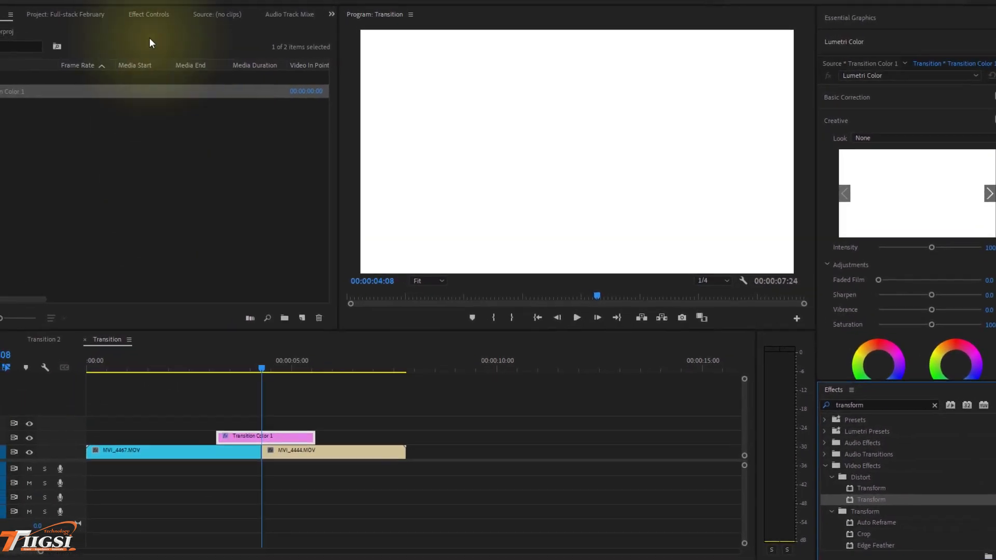
# Set the horizontal Position of the matte's Transform effect to 2987 to move it out of the frame
pyautogui.click(149, 14)
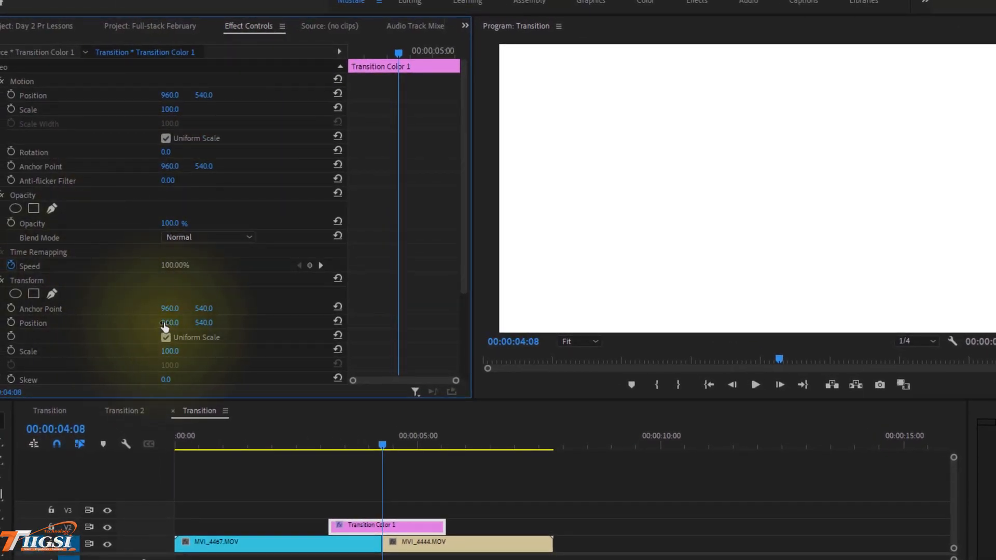
pyautogui.click(28, 279)
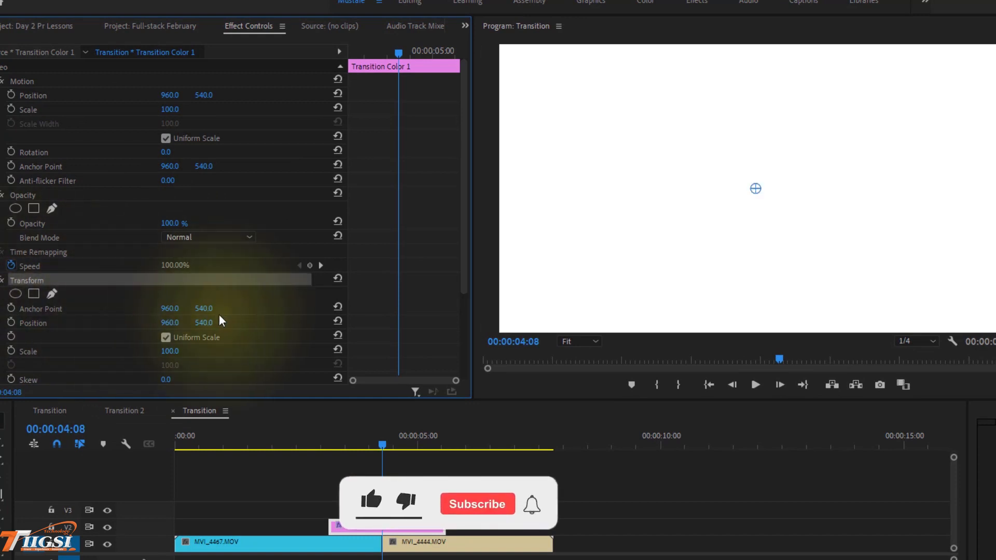
pyautogui.moveTo(169, 323); pyautogui.dragTo(324, 344)
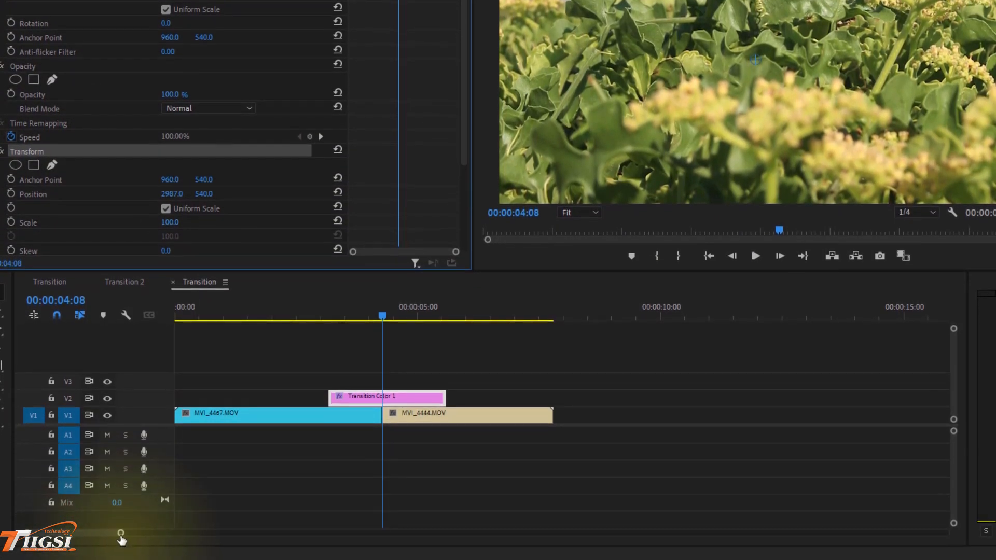
# Place the playhead exactly on the cut between the MVI_4467.MOV and MVI_4444.MOV clips
pyautogui.moveTo(121, 534); pyautogui.dragTo(80, 534)
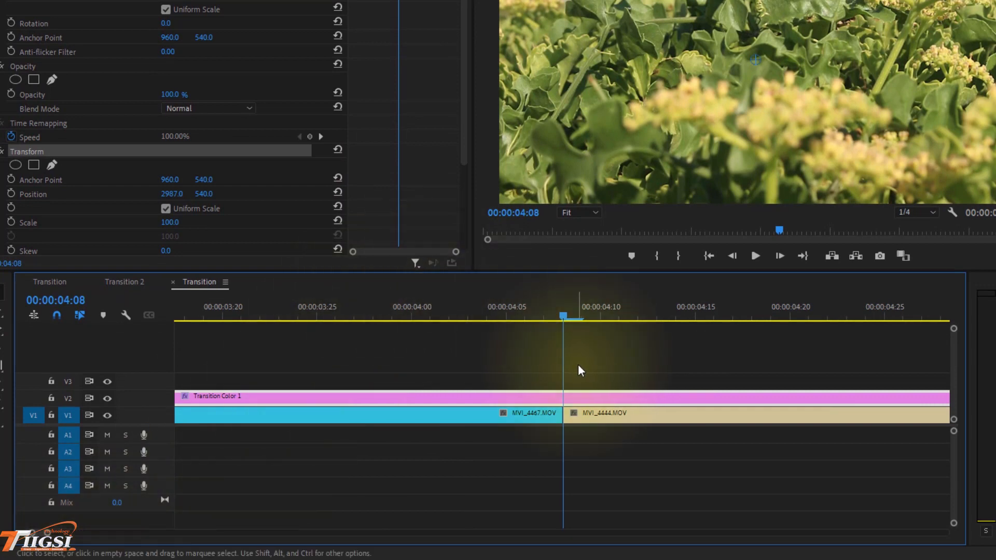
pyautogui.moveTo(608, 460)
pyautogui.mouseDown()
pyautogui.moveTo(519, 426)
pyautogui.moveTo(534, 449)
pyautogui.moveTo(544, 418)
pyautogui.mouseUp()
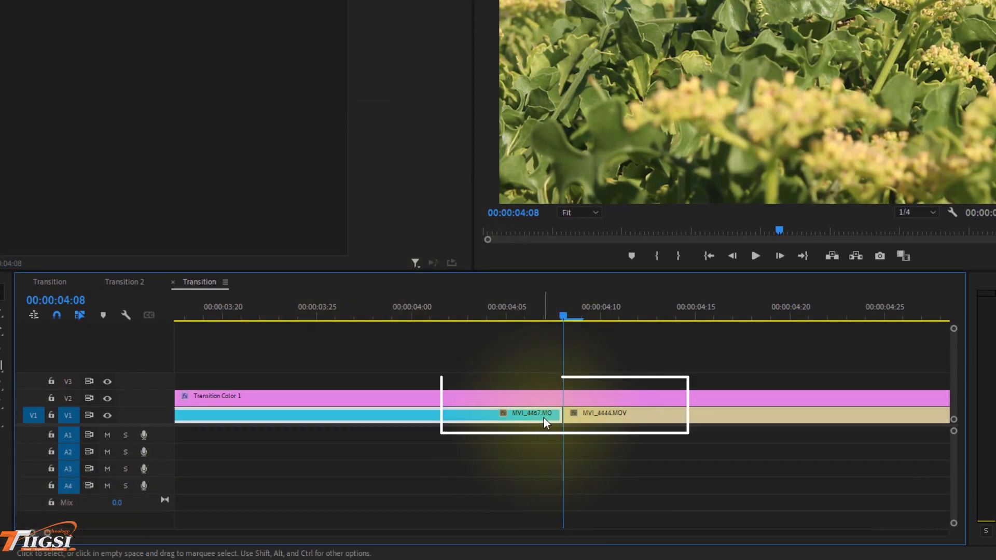
pyautogui.click(574, 418)
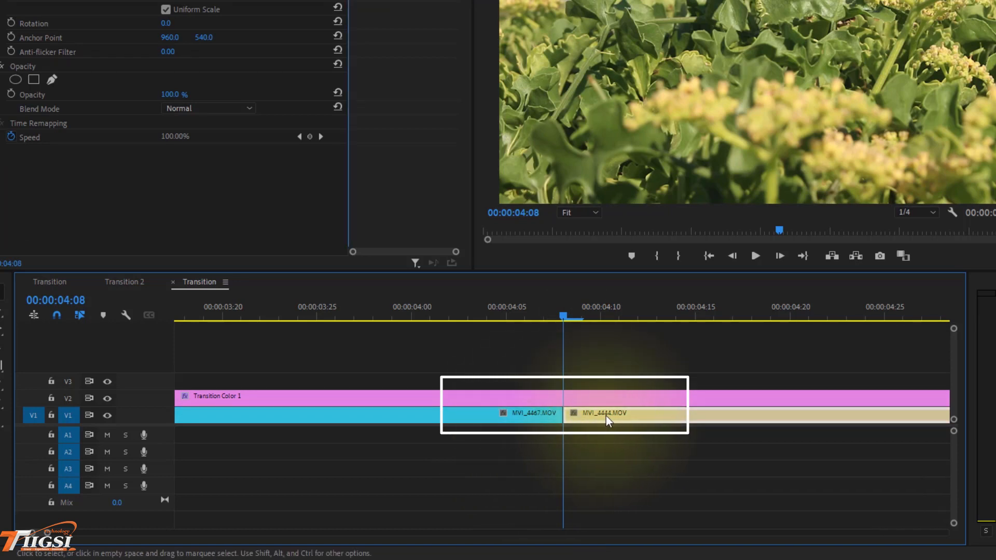
pyautogui.click(618, 450)
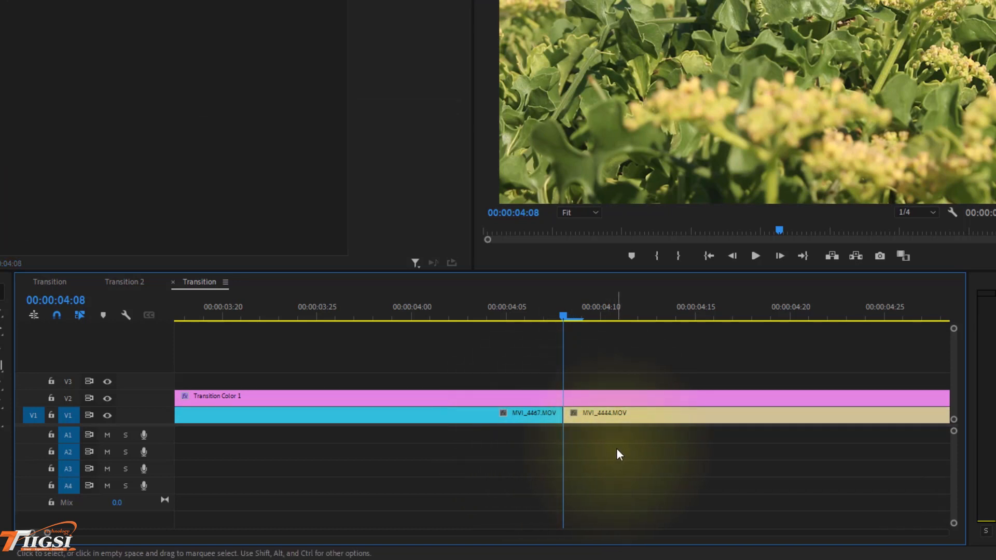
pyautogui.press('End')
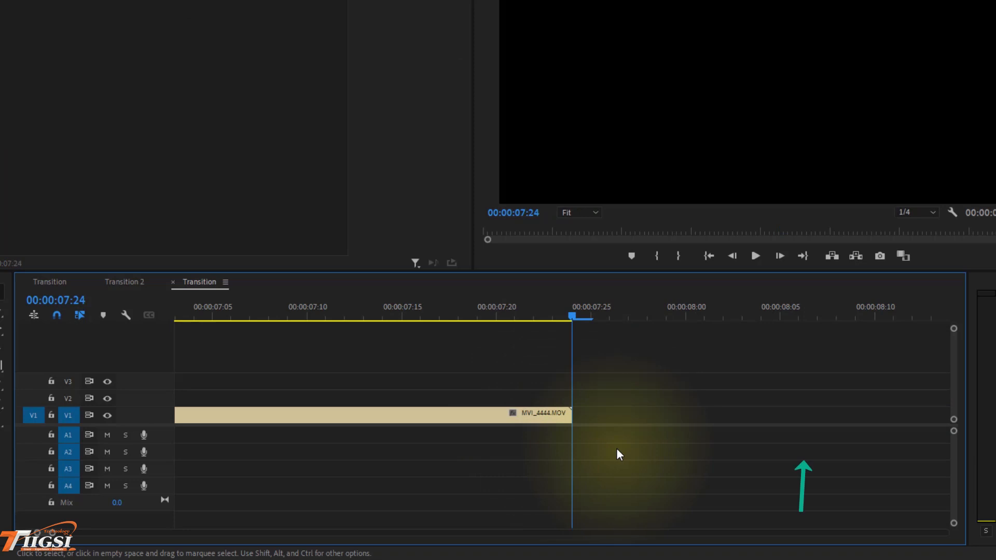
pyautogui.press('Up')
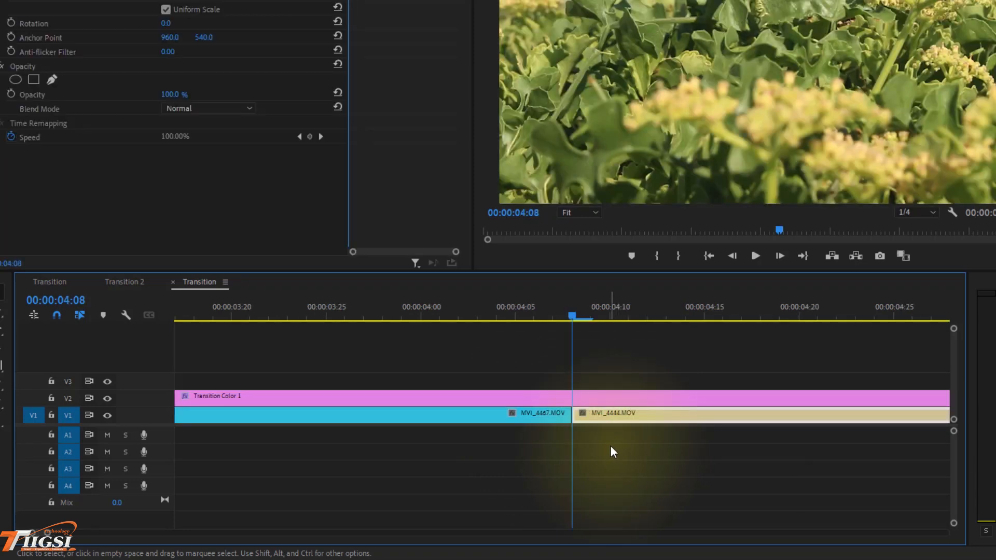
# Start a Position animation in the Transition Color 1 matte's Transform effect with a keyframe 10 frames before the cut, at 00:00:03:28
pyautogui.click(557, 399)
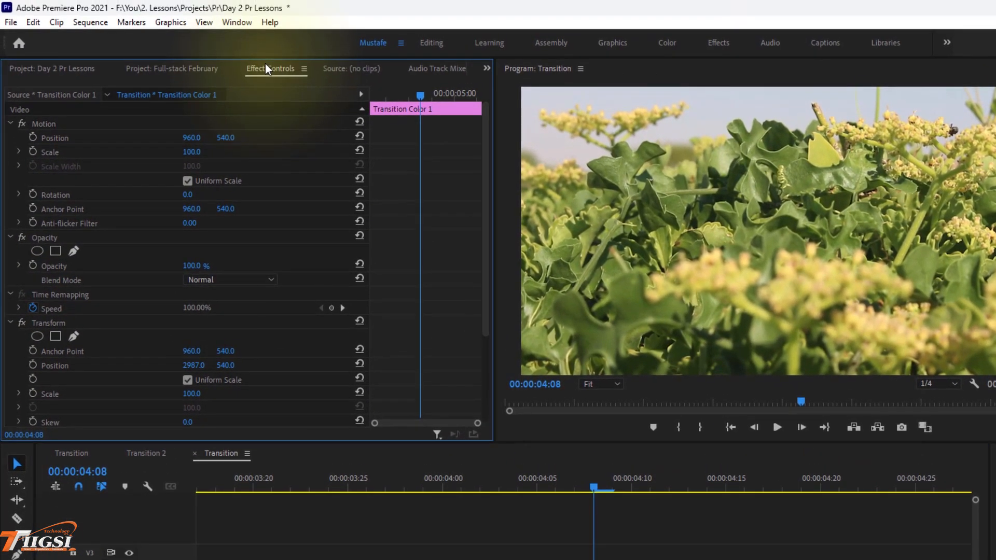
pyautogui.click(89, 253)
pyautogui.scroll(-5, 460, 244)
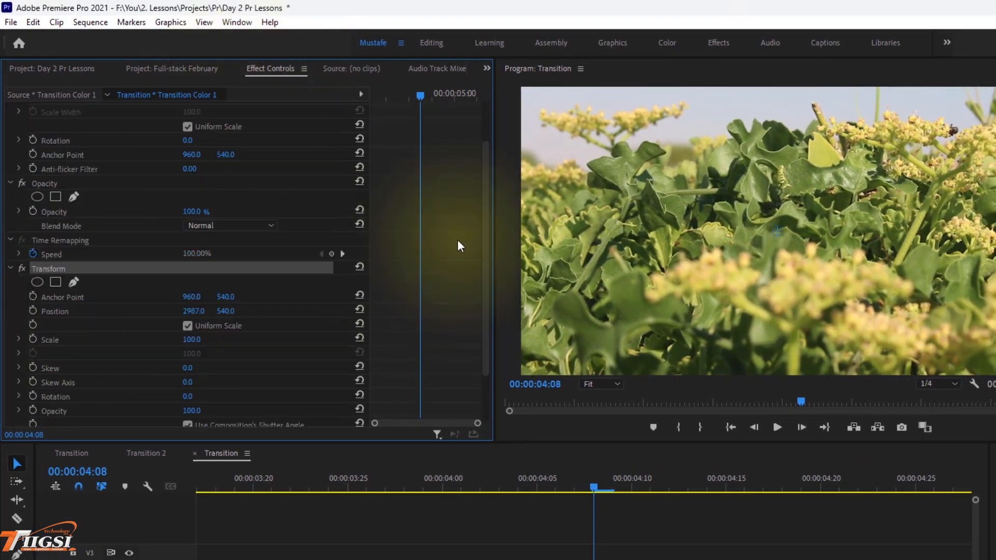
pyautogui.click(71, 247)
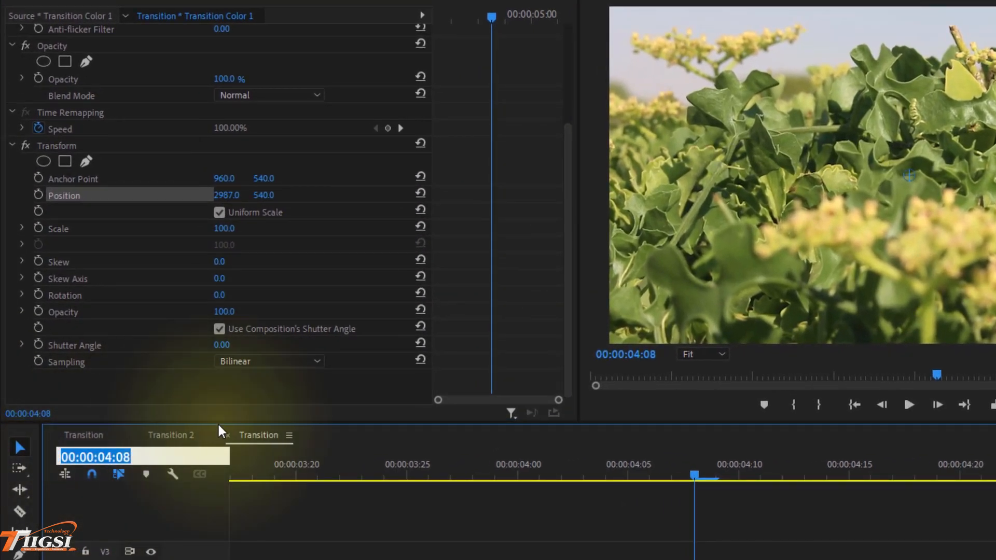
pyautogui.write('-10')
pyautogui.press('Return')
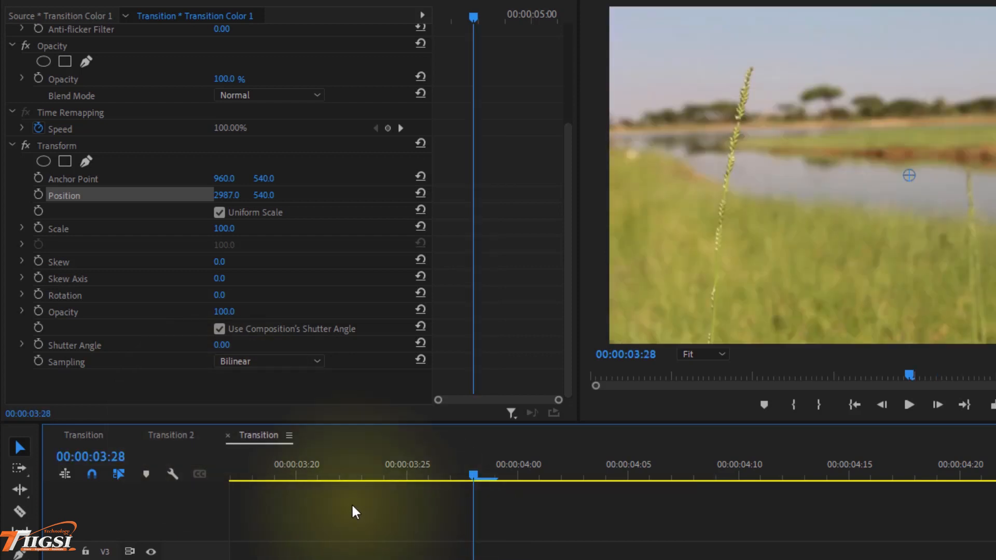
pyautogui.click(39, 194)
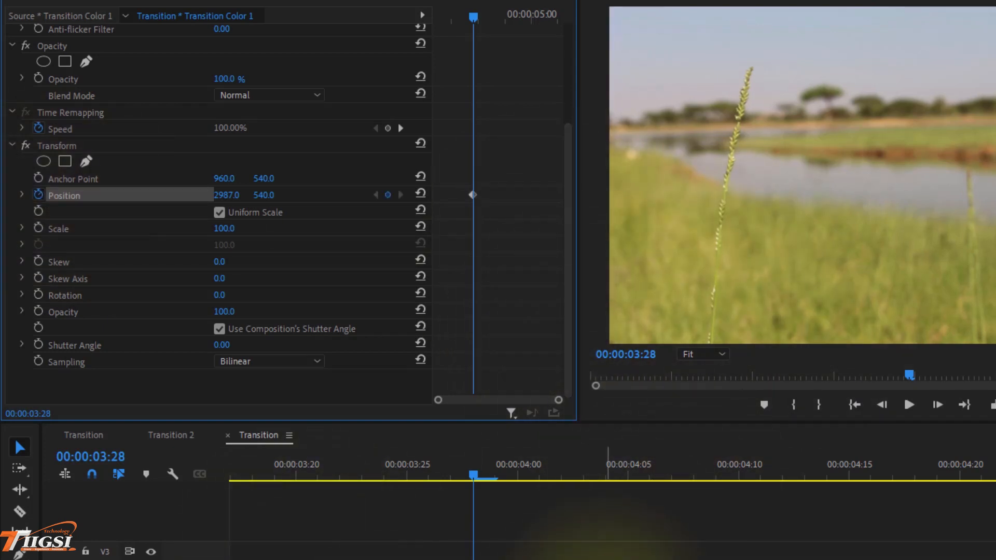
# Add a second Transform Position keyframe 10 frames after the cut, at 00:00:04:18
pyautogui.hotkey('shift', 'Right')
pyautogui.hotkey('shift', 'Right')
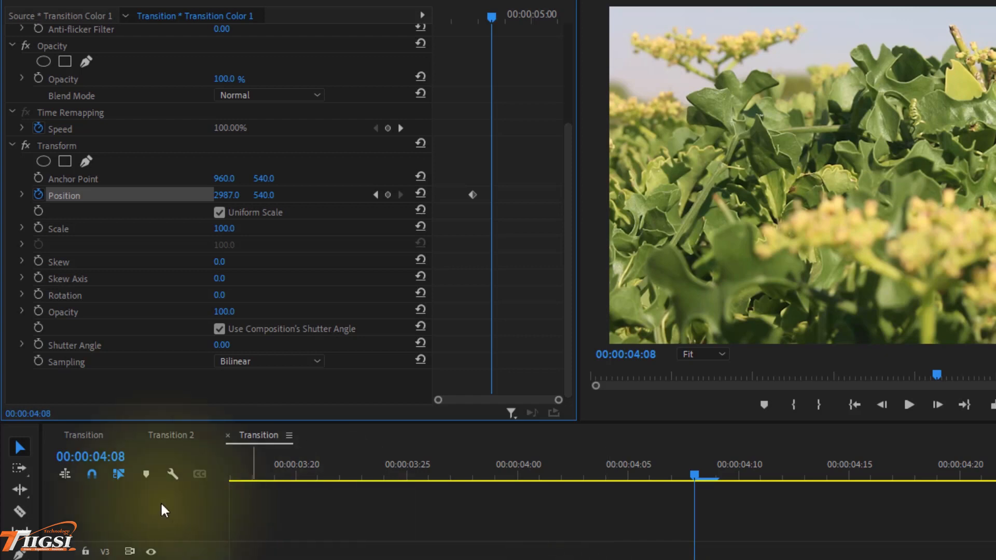
pyautogui.click(92, 457)
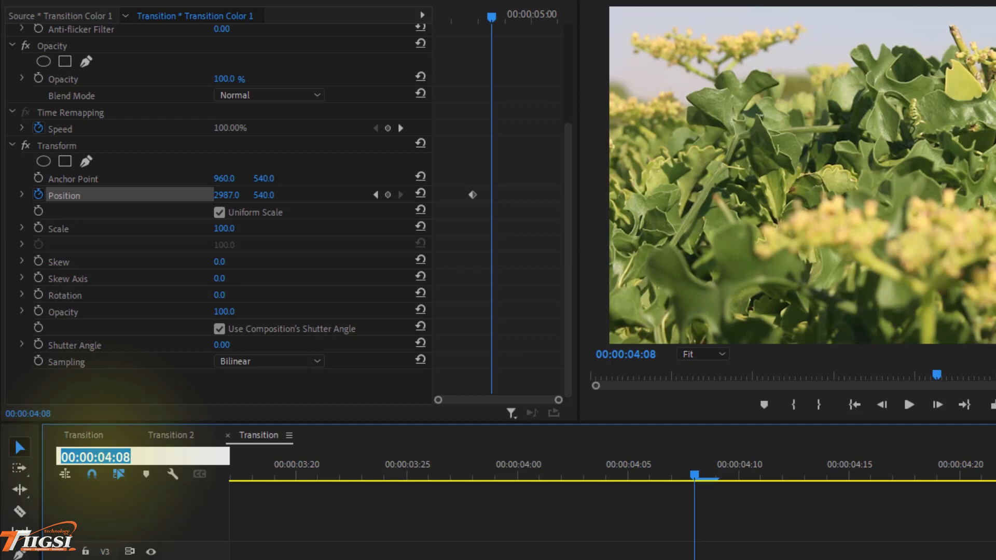
pyautogui.write('+10')
pyautogui.press('Return')
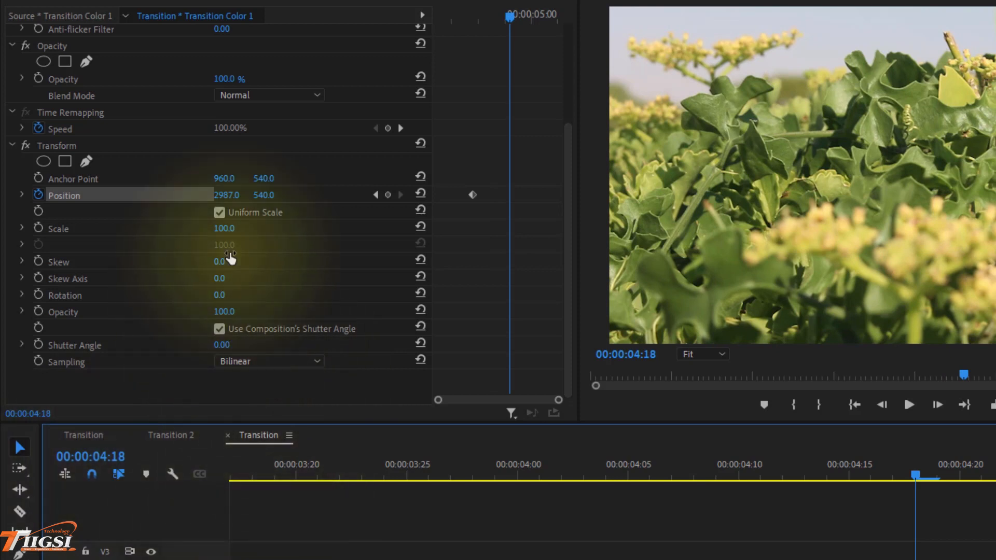
pyautogui.click(485, 107)
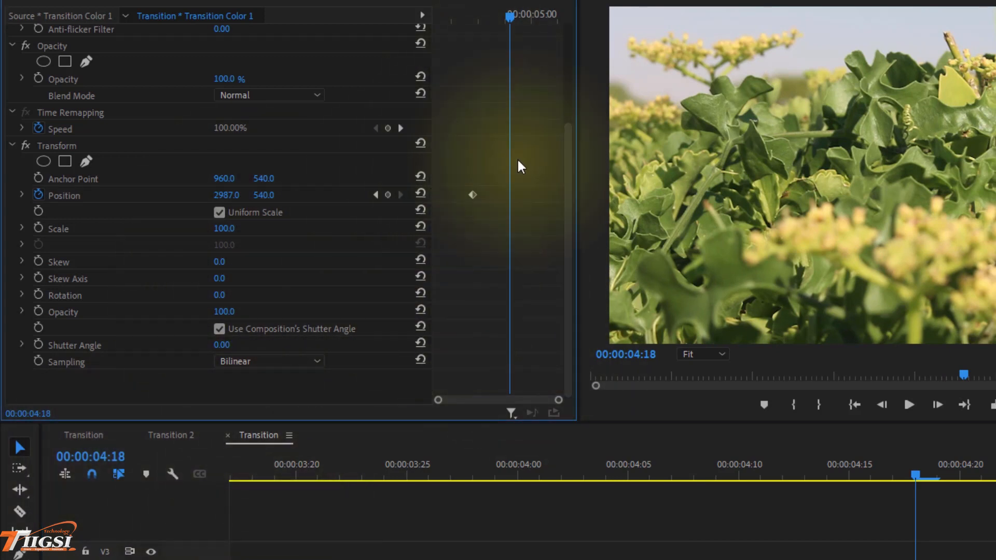
pyautogui.click(387, 195)
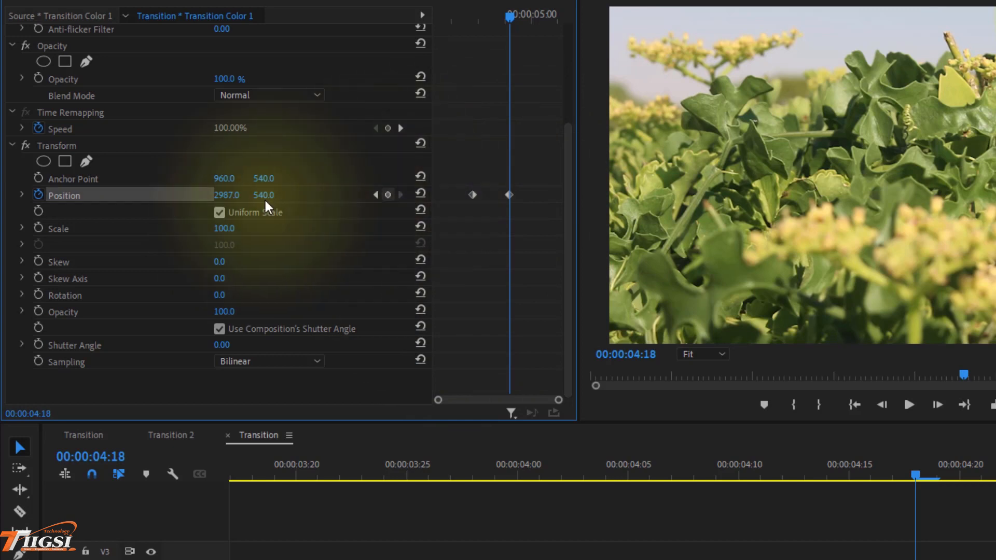
# Set the horizontal Position of the second keyframe to -1175 so the matte leaves the frame on the opposite side
pyautogui.moveTo(229, 197); pyautogui.dragTo(31, 203)
pyautogui.moveTo(233, 197); pyautogui.dragTo(67, 215)
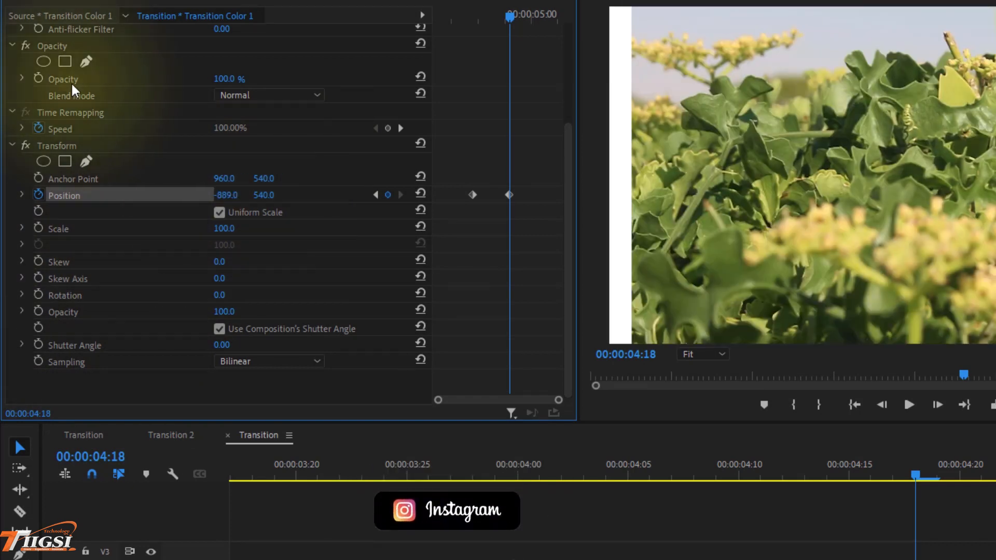
pyautogui.moveTo(236, 194); pyautogui.dragTo(15, 203)
# Play back the section around the cut several times to check the white matte's sweep across the frame
pyautogui.moveTo(476, 7); pyautogui.dragTo(439, 21)
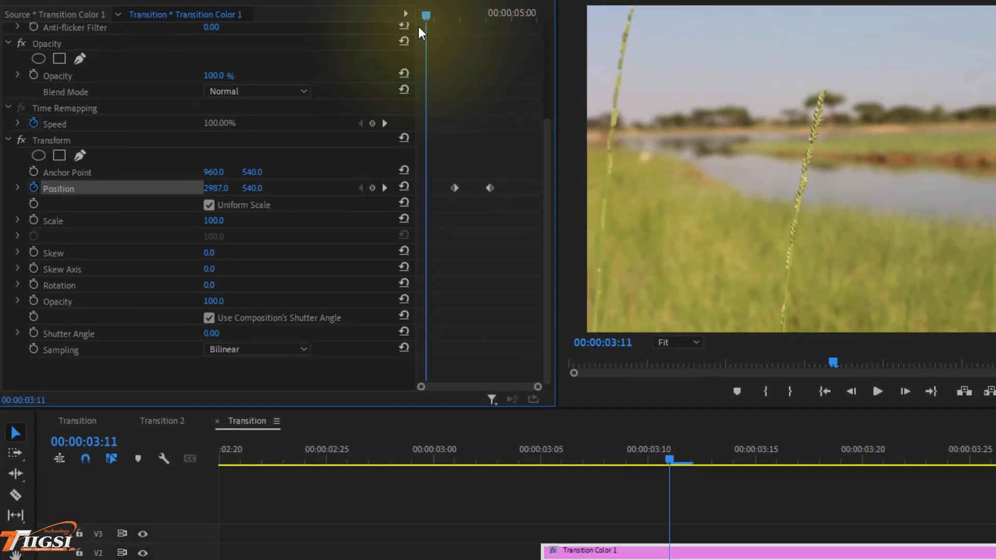
pyautogui.press('space')
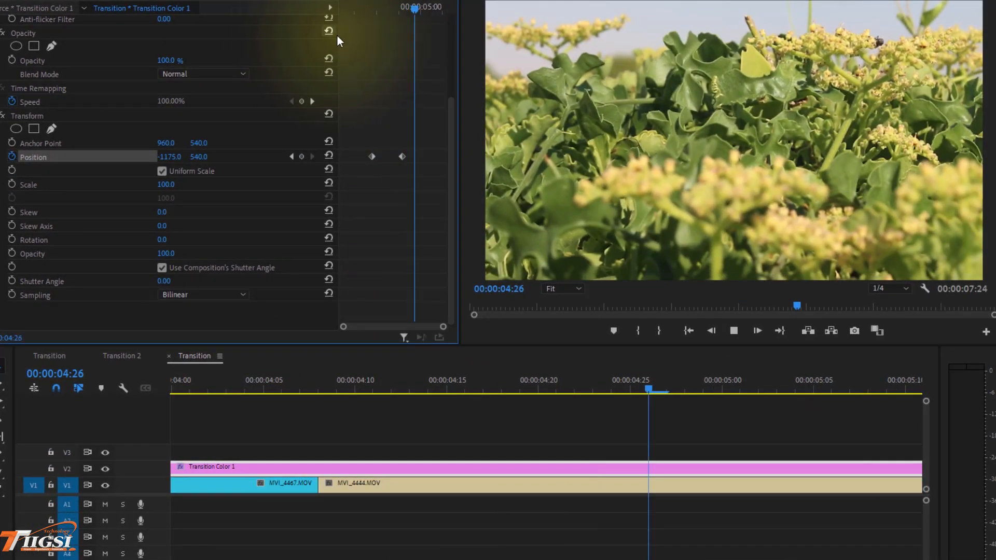
pyautogui.click(366, 11)
pyautogui.press('space')
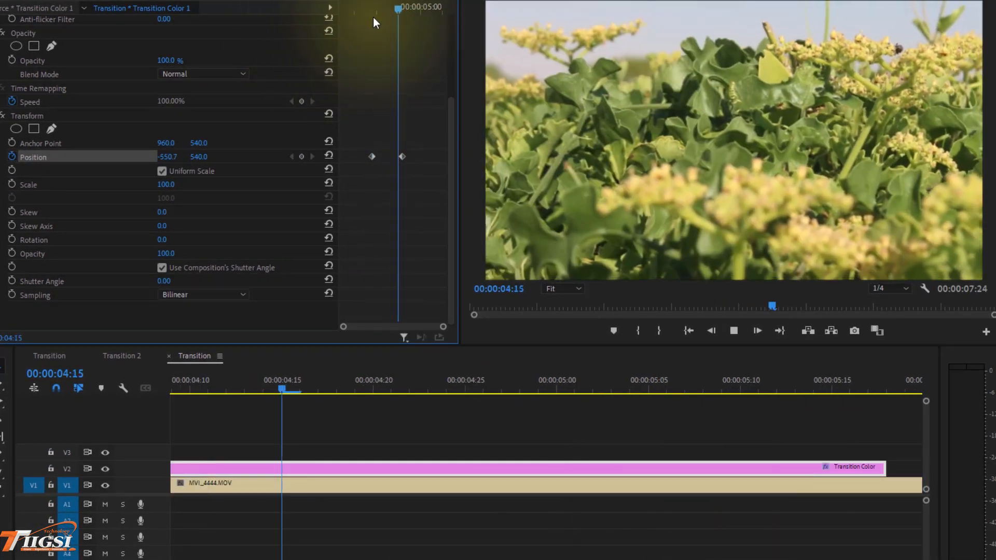
pyautogui.click(366, 9)
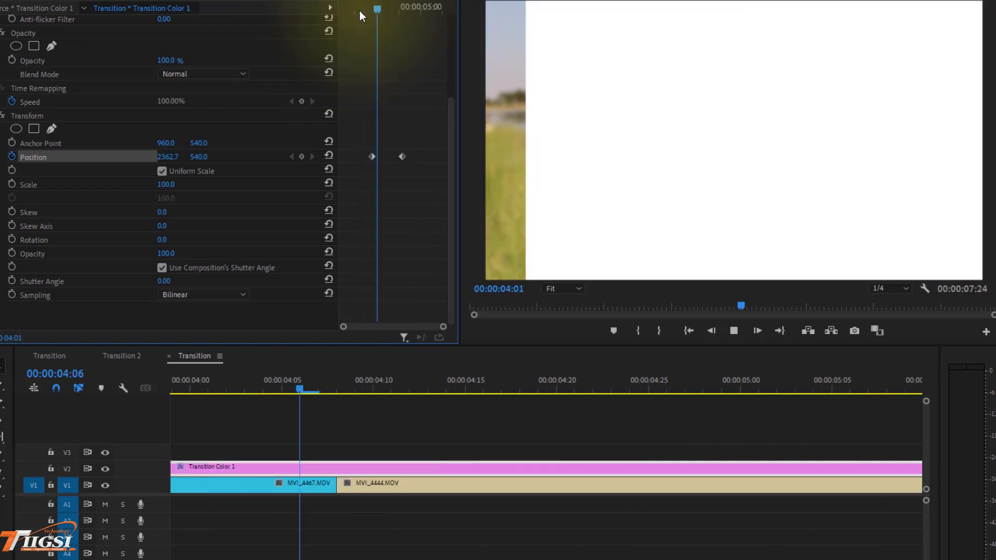
pyautogui.press('space')
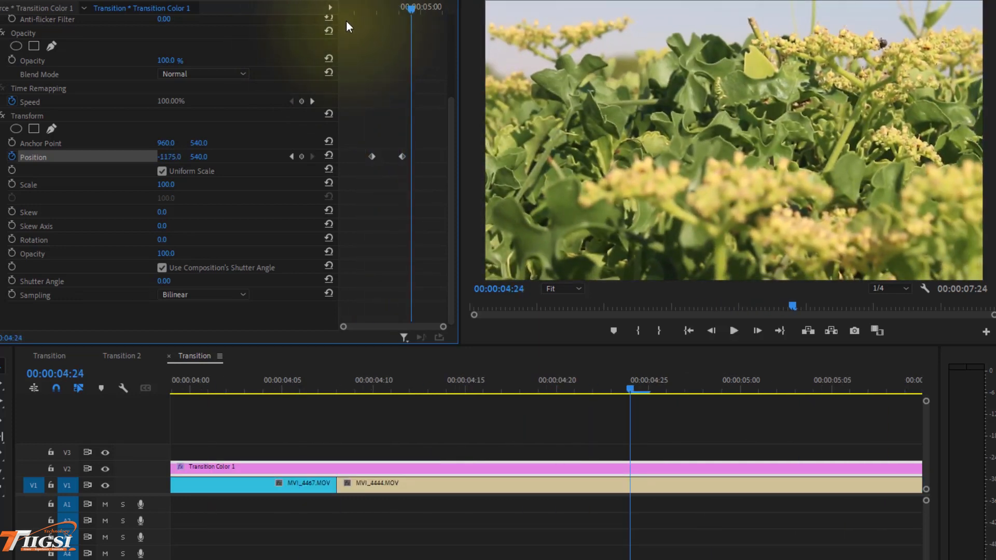
# Set the temporal interpolation of the first Position keyframe to Ease Out and of the second to Ease In
pyautogui.click(372, 156)
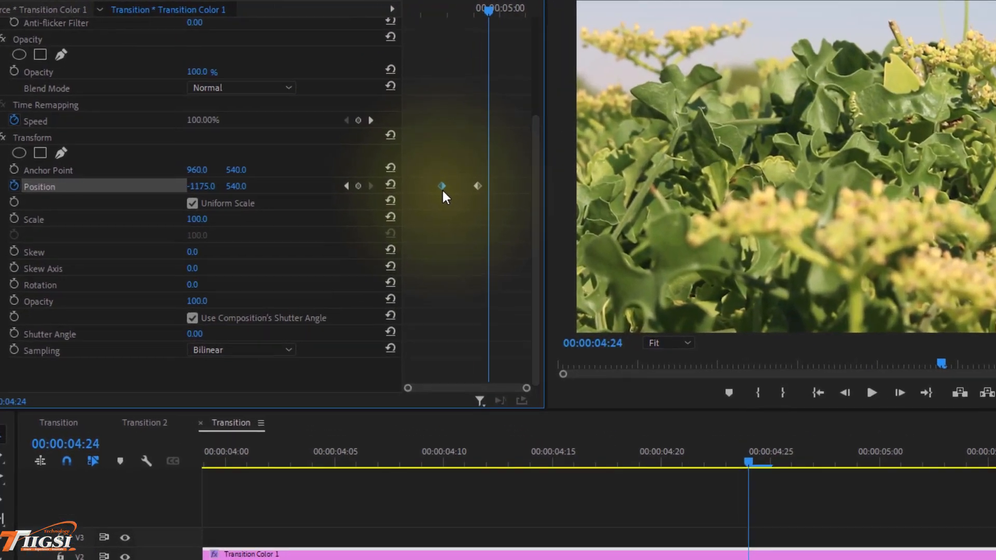
pyautogui.rightClick(442, 186)
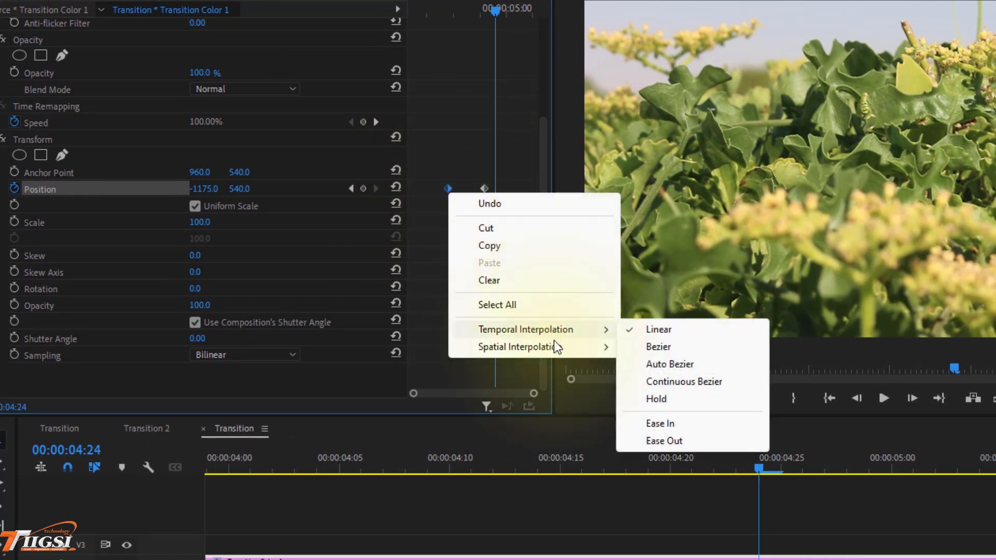
pyautogui.click(693, 439)
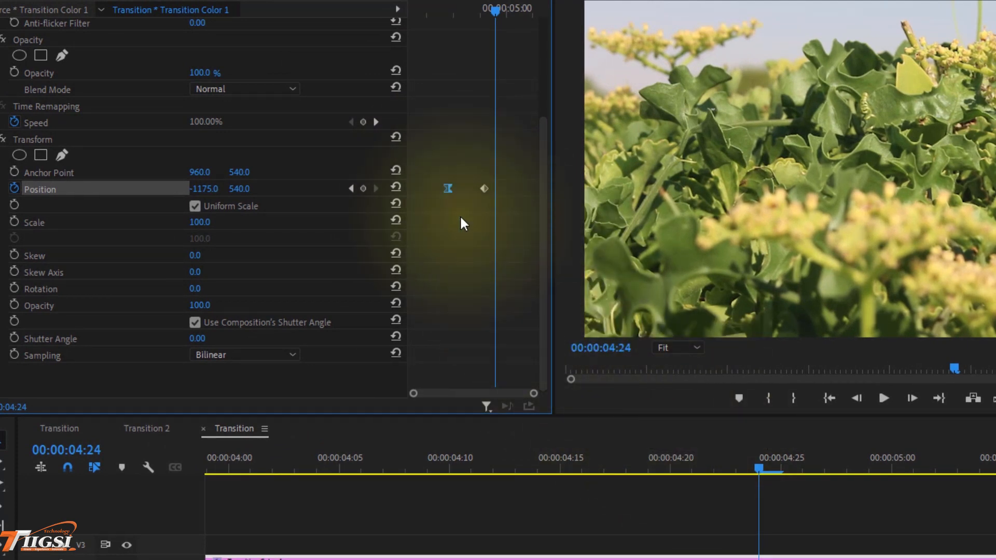
pyautogui.rightClick(484, 189)
pyautogui.moveTo(608, 326)
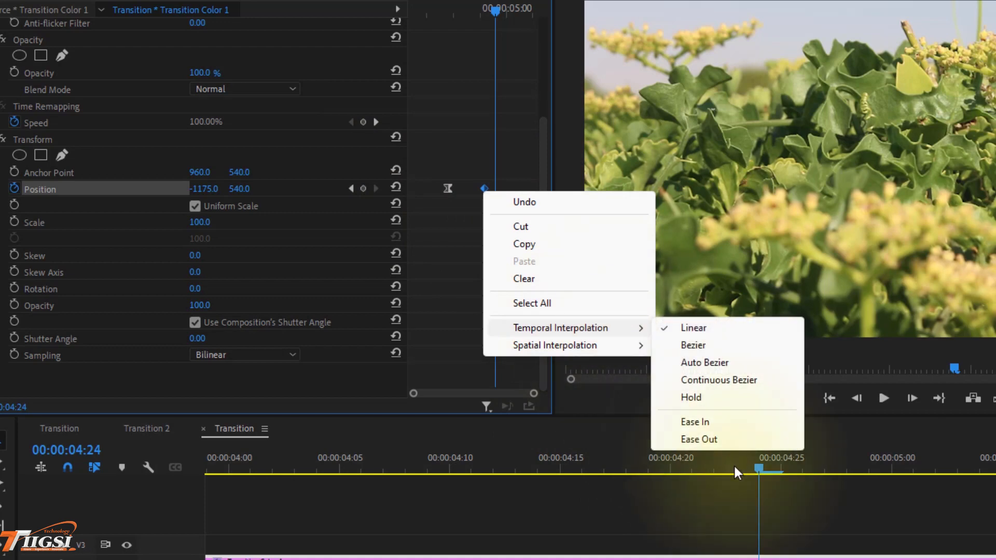
pyautogui.click(727, 421)
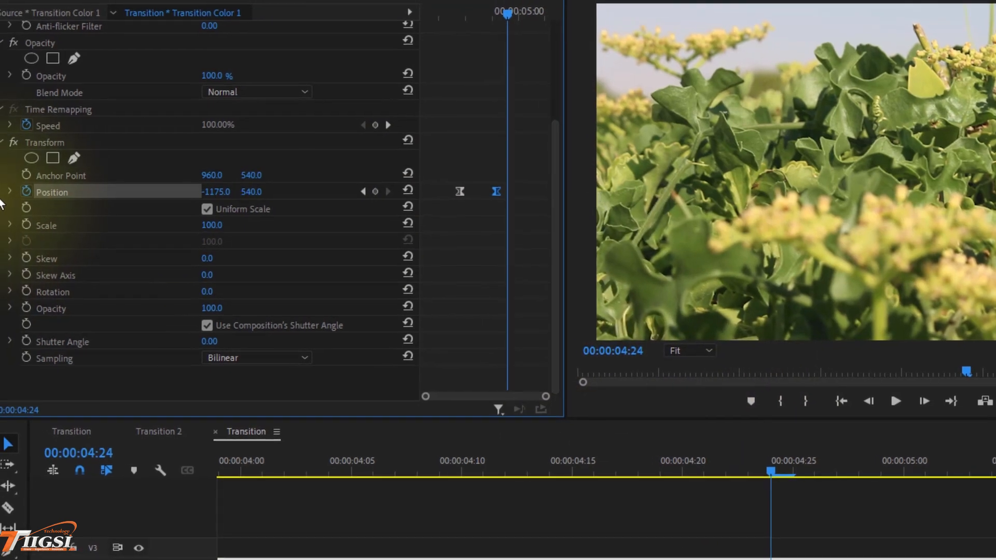
# Expand the Transform Position velocity graph and pull both keyframes' handles inward to form a sharp speed peak near the cut
pyautogui.click(10, 191)
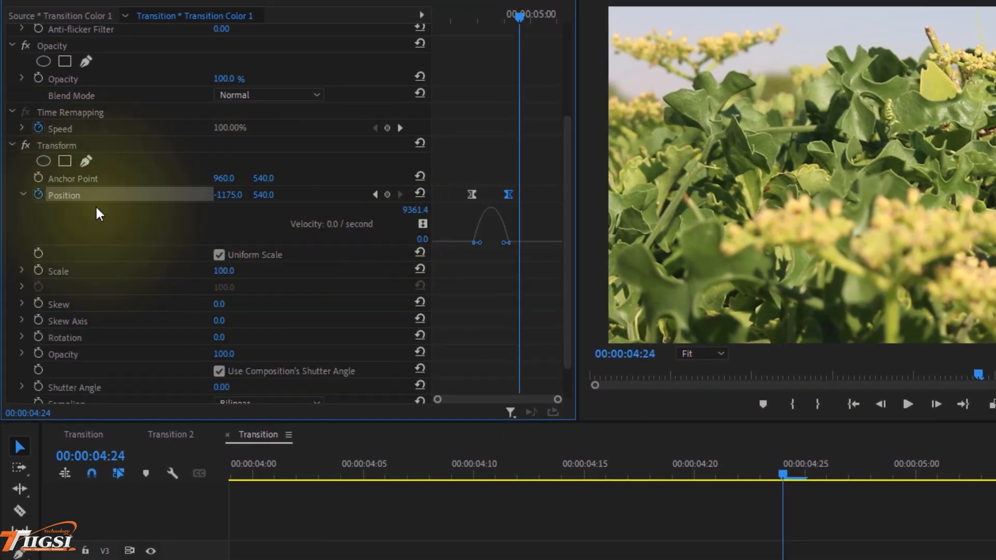
pyautogui.moveTo(498, 13); pyautogui.dragTo(491, 16)
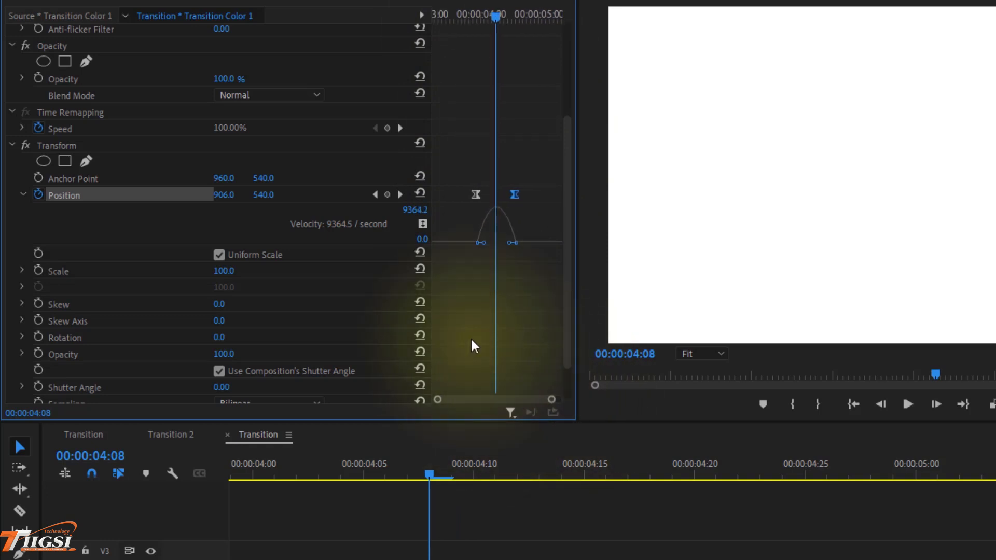
pyautogui.moveTo(499, 241); pyautogui.dragTo(499, 242)
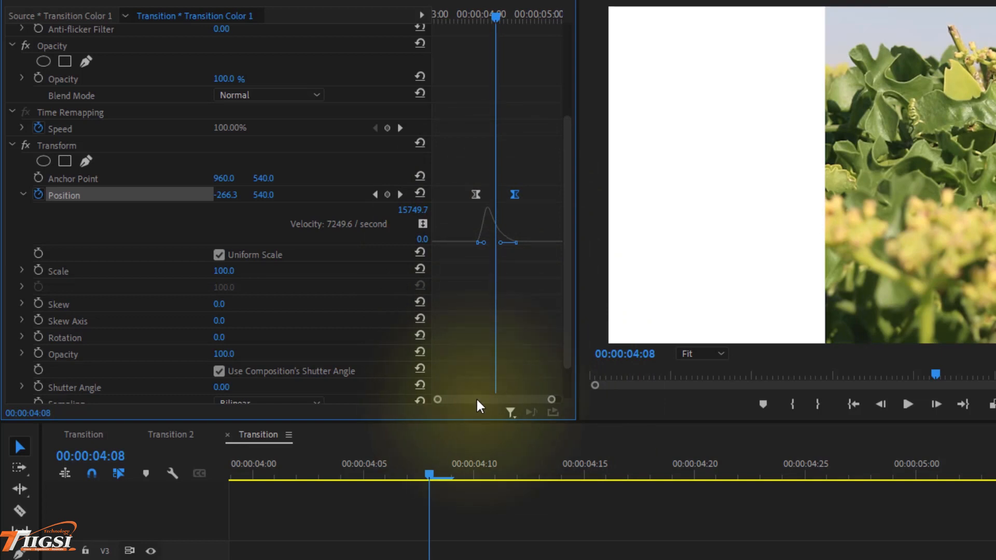
pyautogui.moveTo(476, 399); pyautogui.dragTo(483, 399)
pyautogui.moveTo(473, 243); pyautogui.dragTo(482, 241)
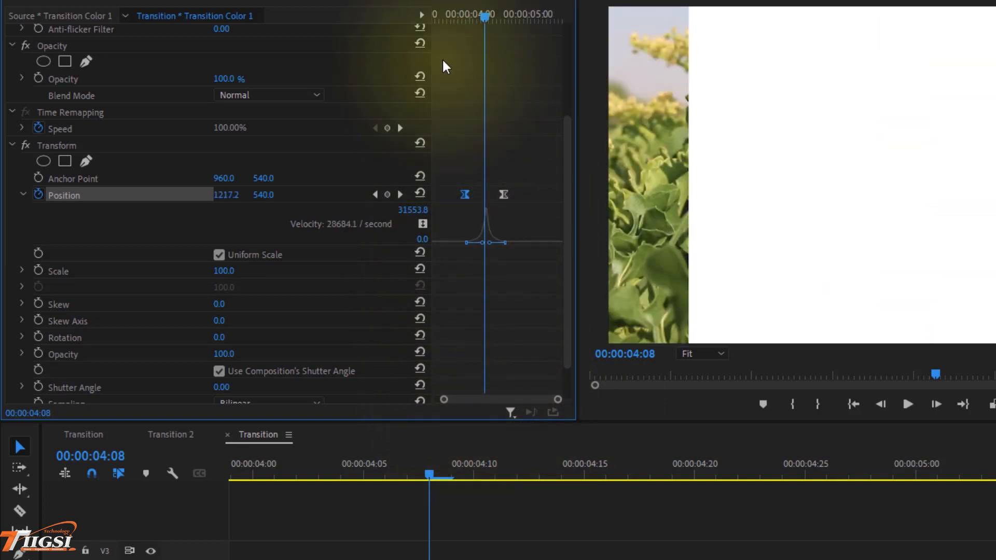
# Replay the transition from before the first Position keyframe several times to check the eased matte movement
pyautogui.click(463, 16)
pyautogui.press('space')
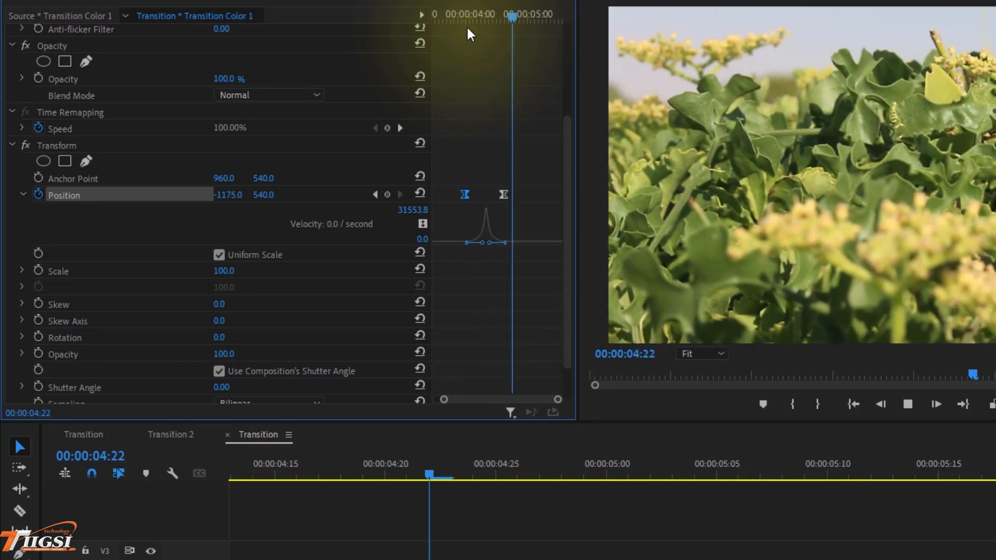
pyautogui.click(449, 17)
pyautogui.press('space')
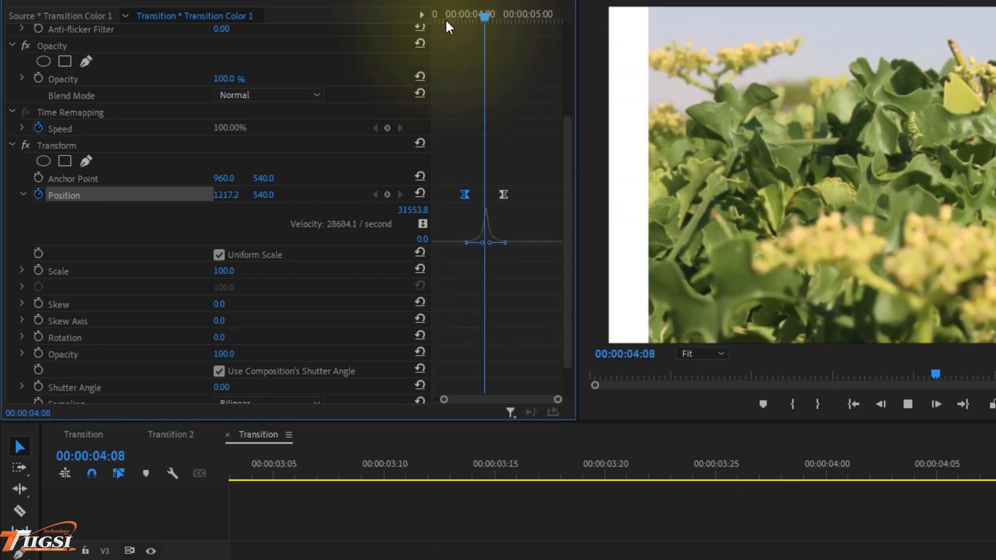
pyautogui.click(465, 9)
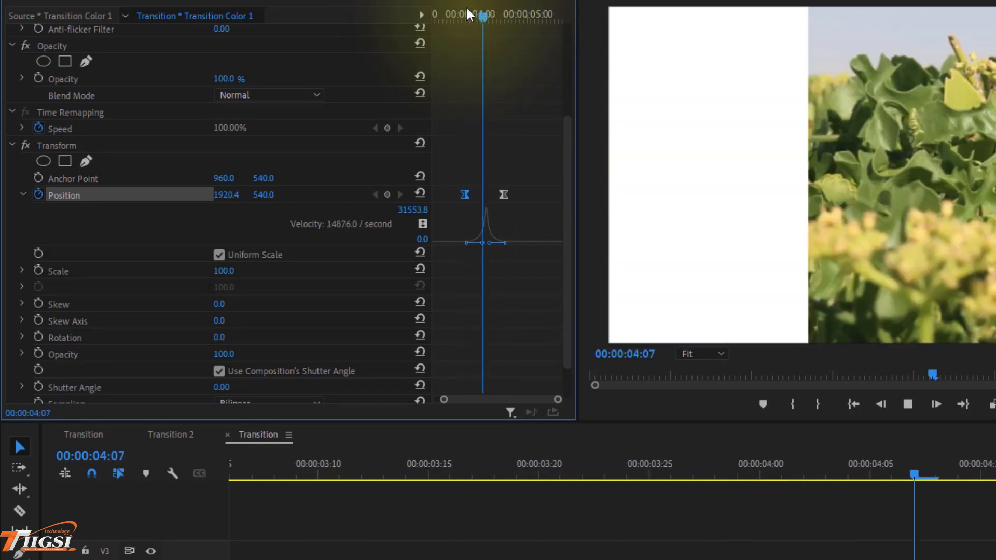
pyautogui.press('space')
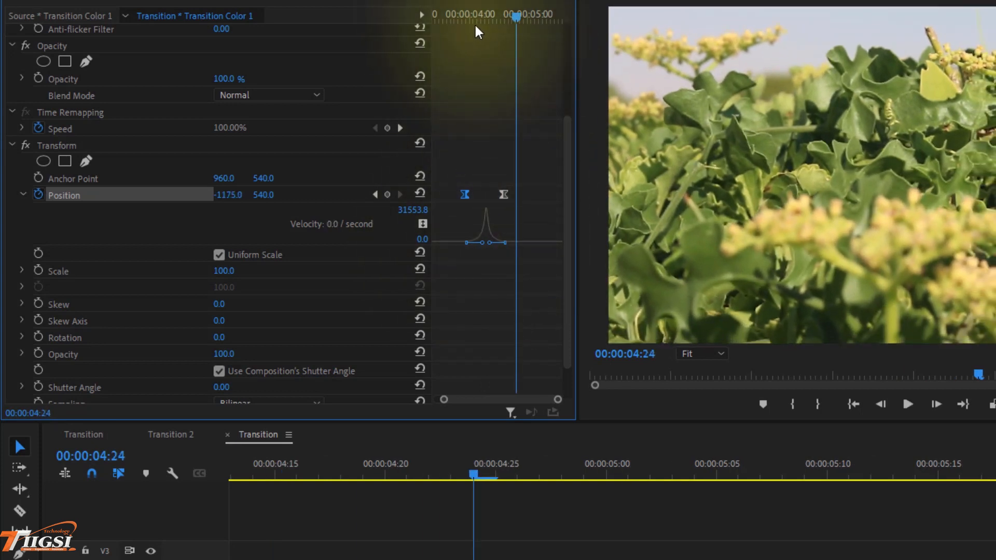
# Set the Transform effect's Shutter Angle to 45 on the white matte clip to blur its moving edge
pyautogui.click(465, 9)
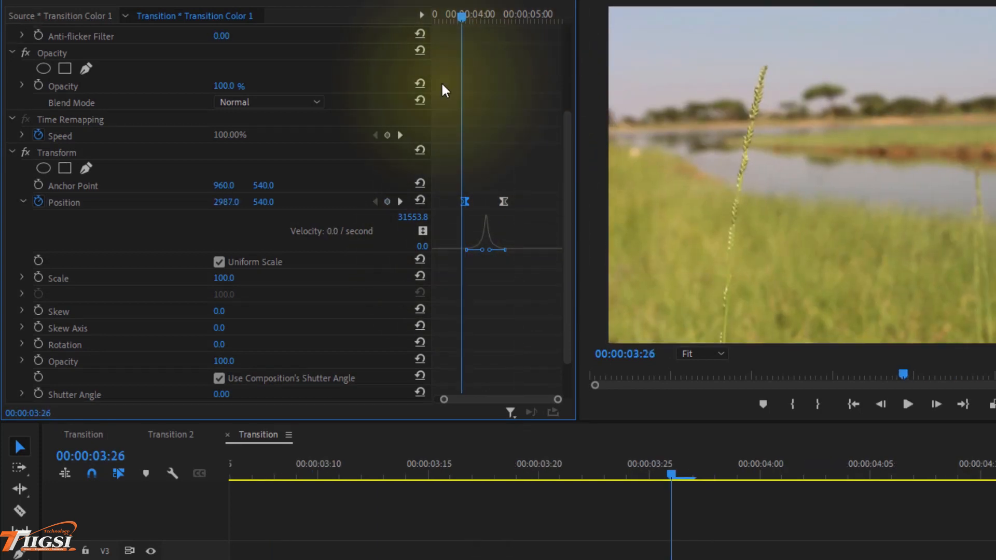
pyautogui.scroll(-2, 433, 221)
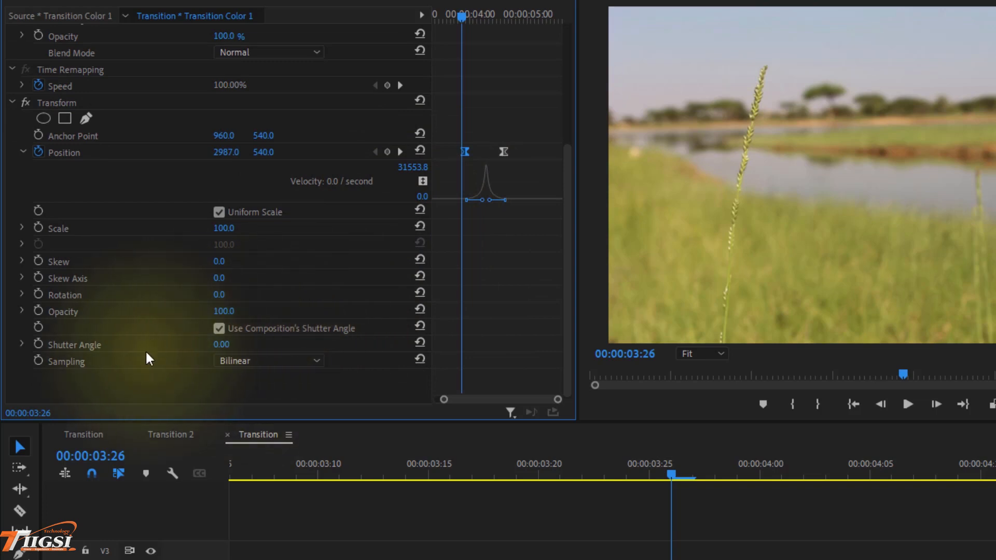
pyautogui.click(117, 346)
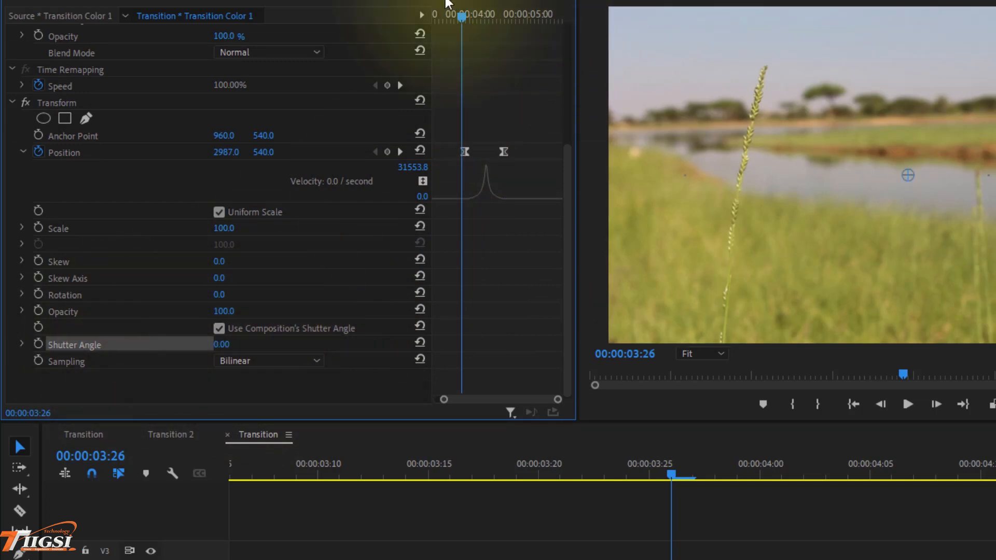
pyautogui.click(465, 16)
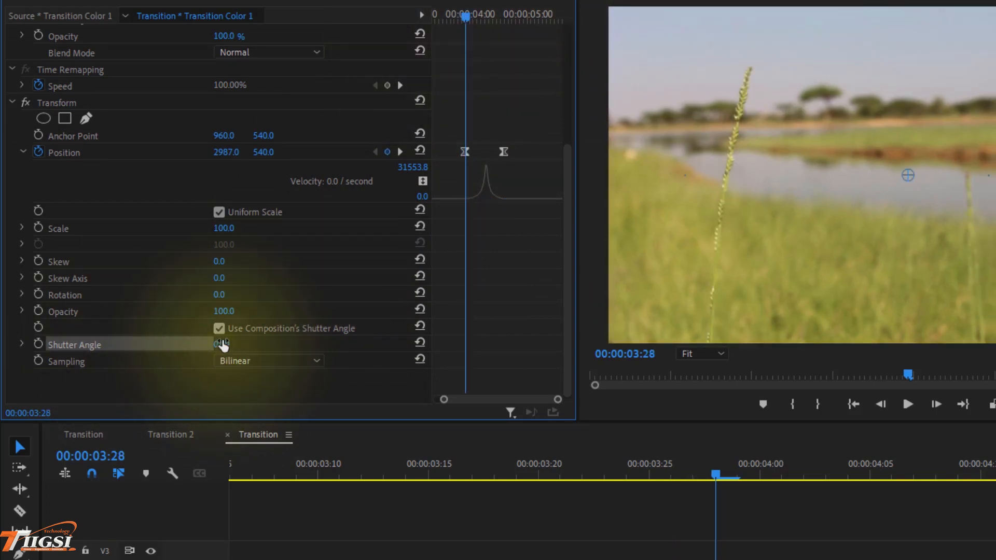
pyautogui.moveTo(223, 345); pyautogui.dragTo(224, 345)
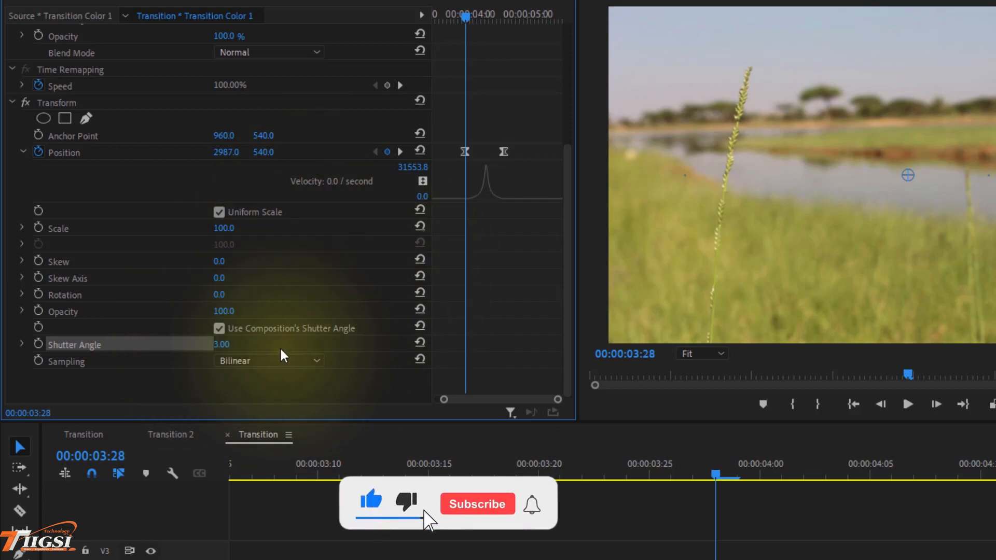
pyautogui.hotkey('ctrl', 'z')
pyautogui.moveTo(464, 13)
pyautogui.mouseDown()
pyautogui.moveTo(462, 3)
pyautogui.moveTo(475, 11)
pyautogui.mouseUp()
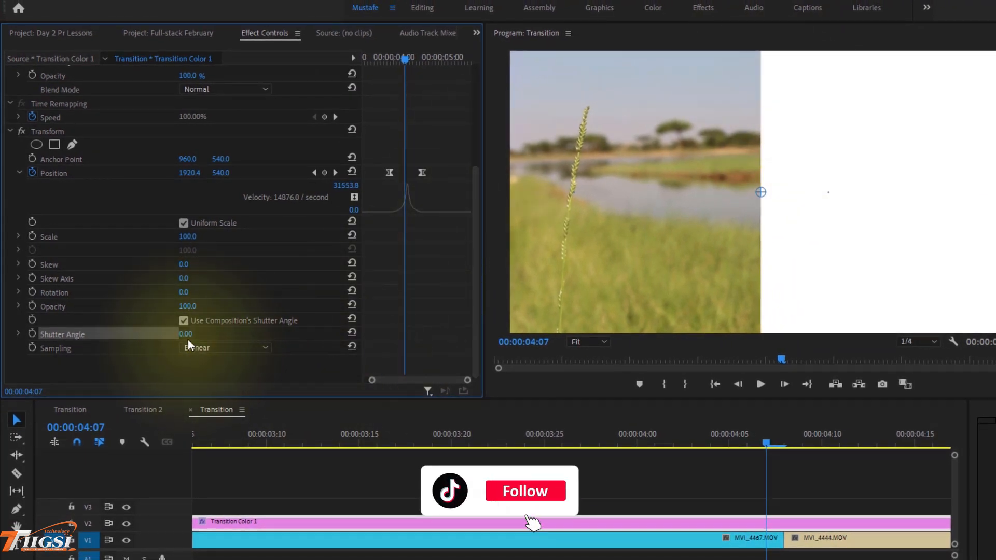
pyautogui.moveTo(212, 333); pyautogui.dragTo(226, 333)
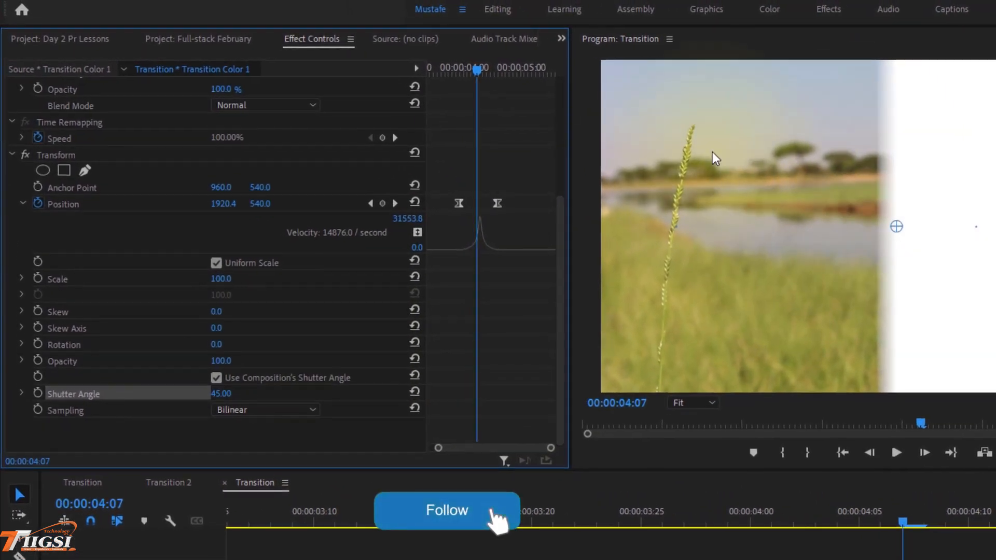
# Play back the transition across the cut several times to check the motion blur on the white matte
pyautogui.click(454, 69)
pyautogui.press('space')
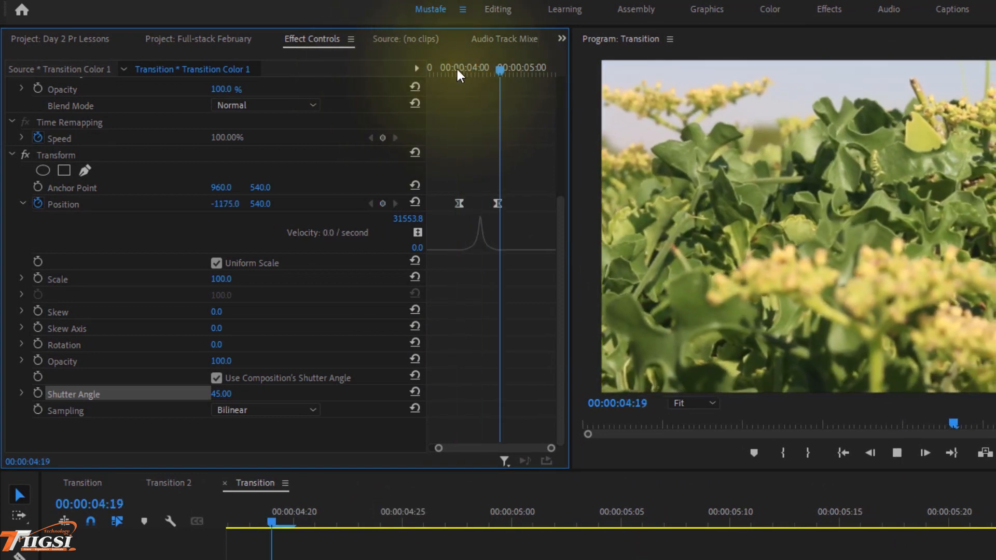
pyautogui.click(449, 71)
pyautogui.press('space')
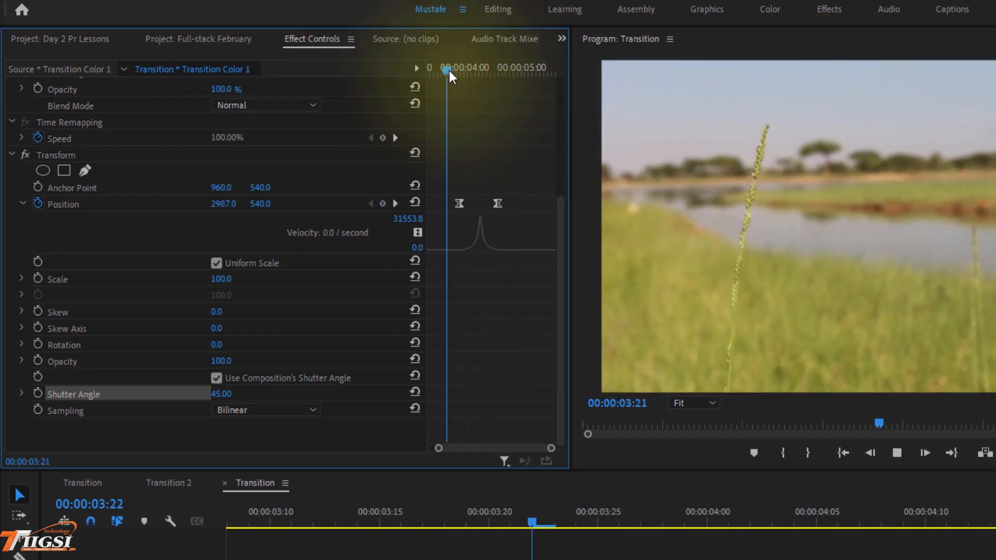
pyautogui.click(439, 70)
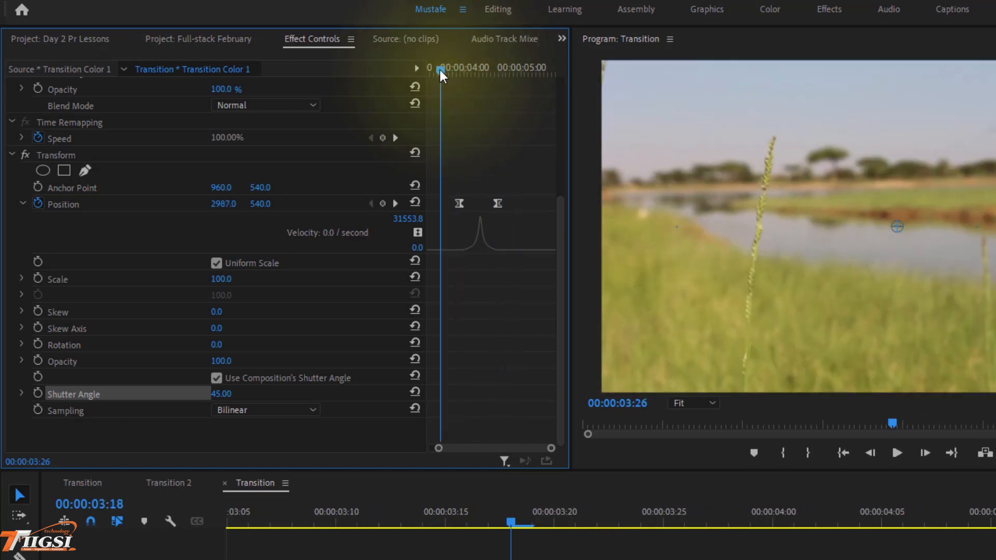
pyautogui.press('space')
pyautogui.press('space')
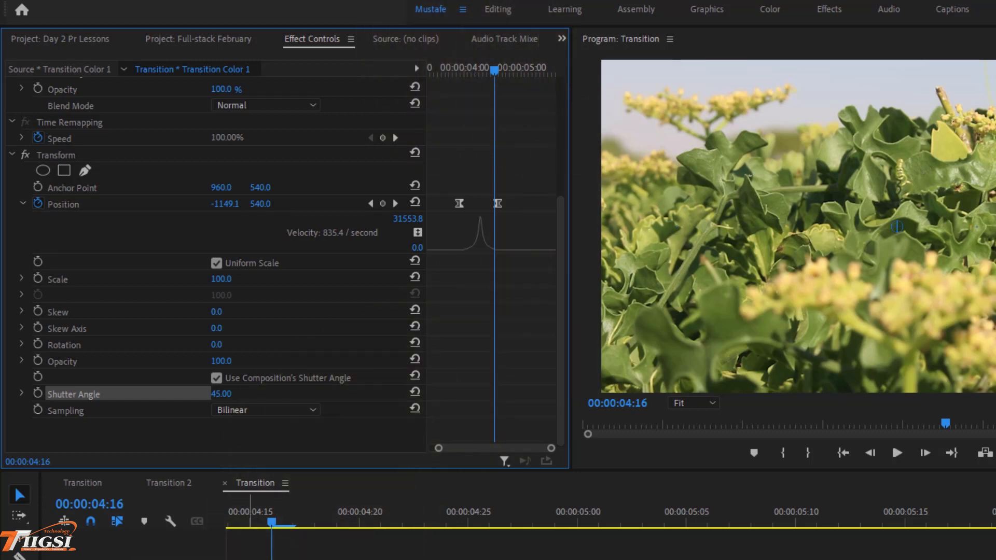
# Create a new color matte in the Day 2 Pr Lessons project at 1920 × 1080, 30.00 fps and square pixels
pyautogui.press('-')
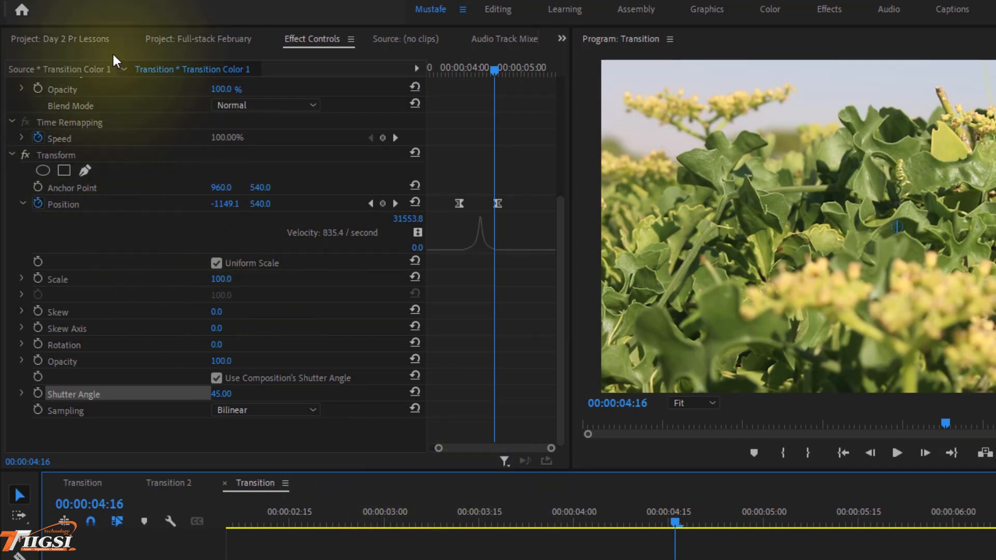
pyautogui.click(96, 41)
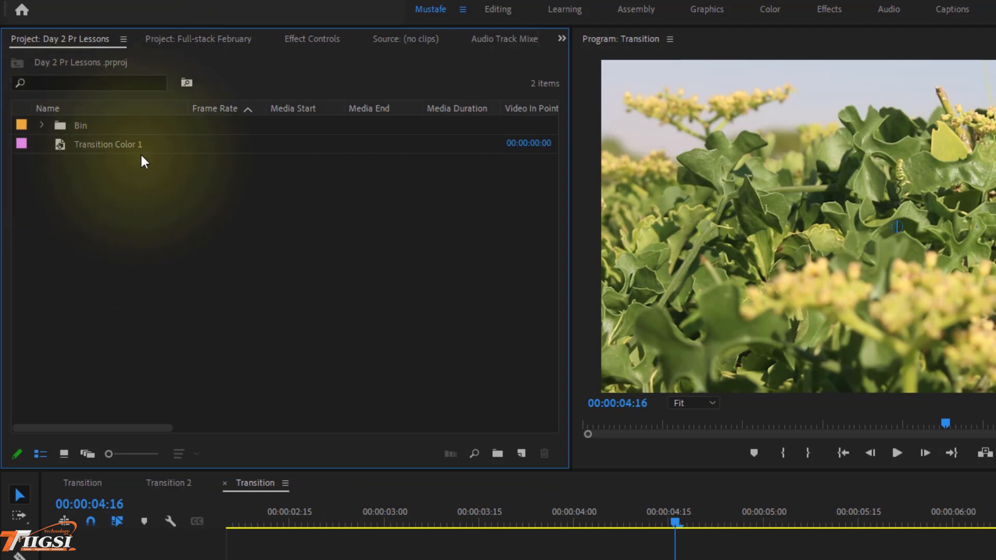
pyautogui.rightClick(138, 215)
pyautogui.click(121, 151)
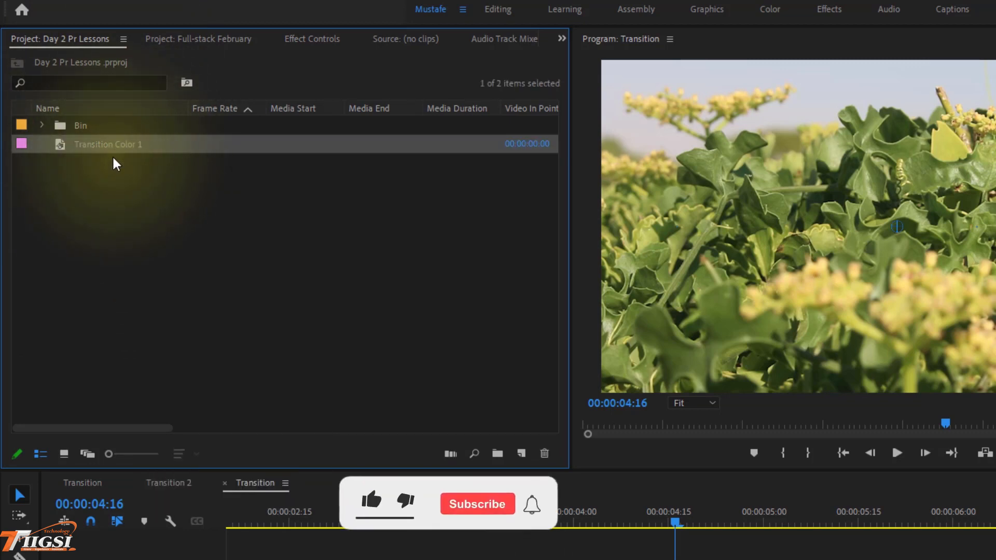
pyautogui.rightClick(86, 242)
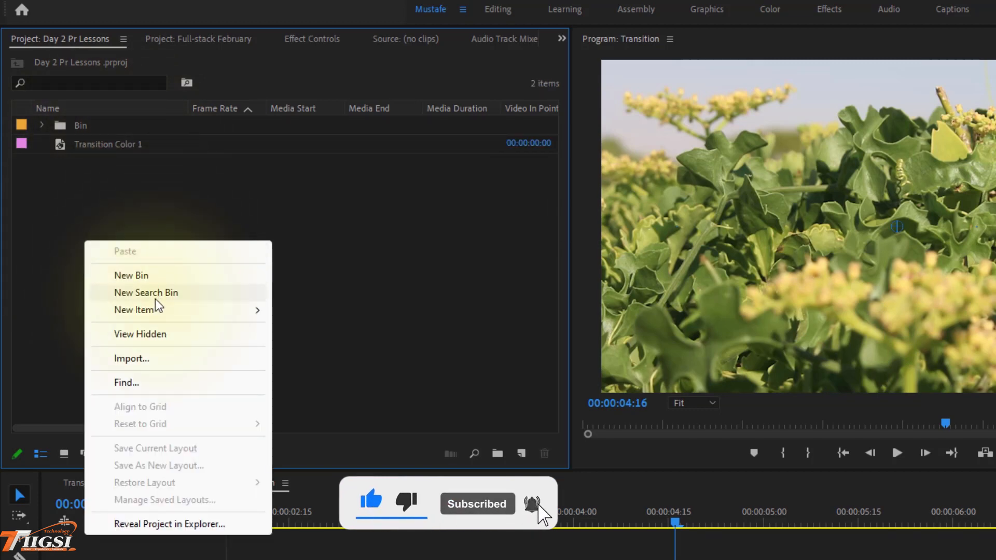
pyautogui.moveTo(205, 313)
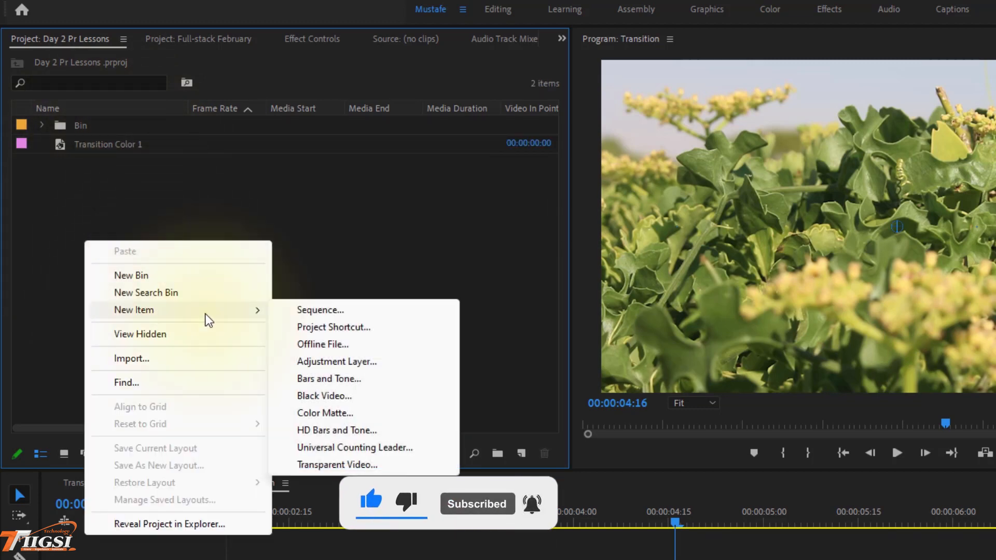
pyautogui.click(363, 414)
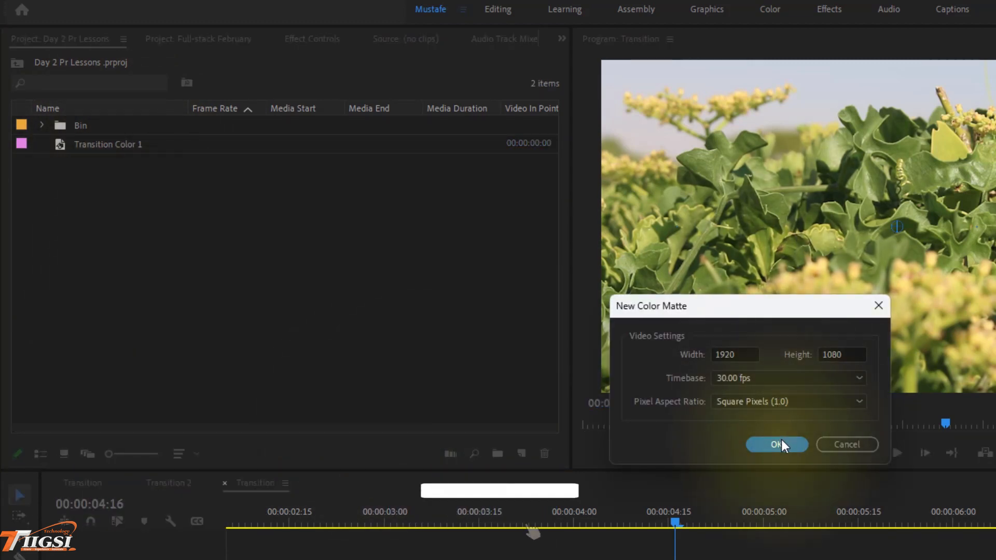
pyautogui.click(781, 441)
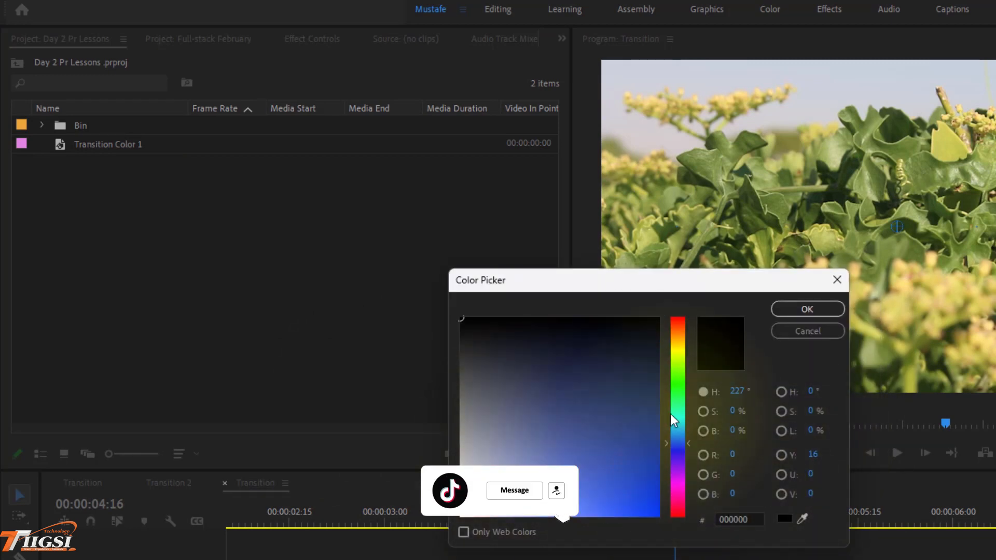
# Set the new matte's color to bright blue 05B5FF and keep the name Color Matte
pyautogui.moveTo(671, 414); pyautogui.dragTo(671, 426)
pyautogui.click(654, 518)
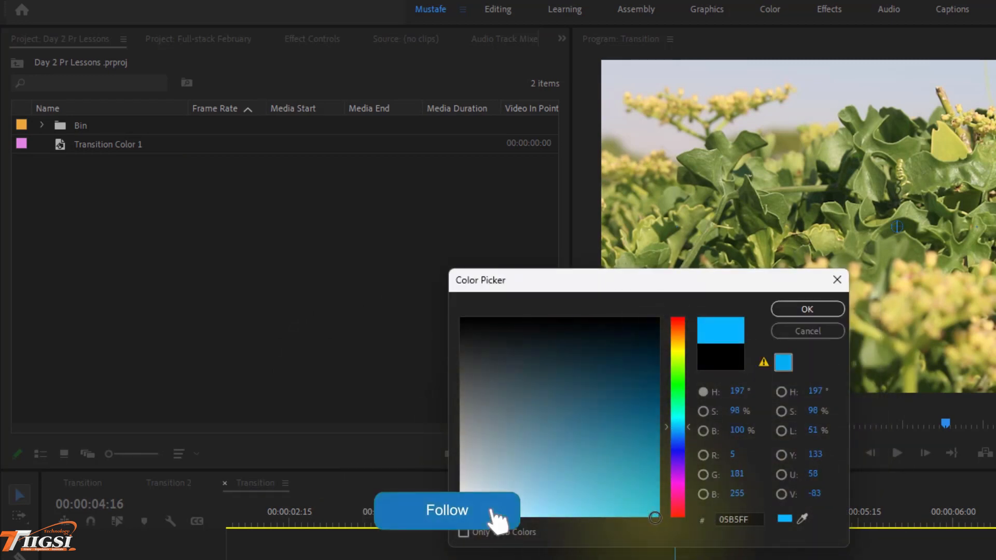
pyautogui.click(797, 311)
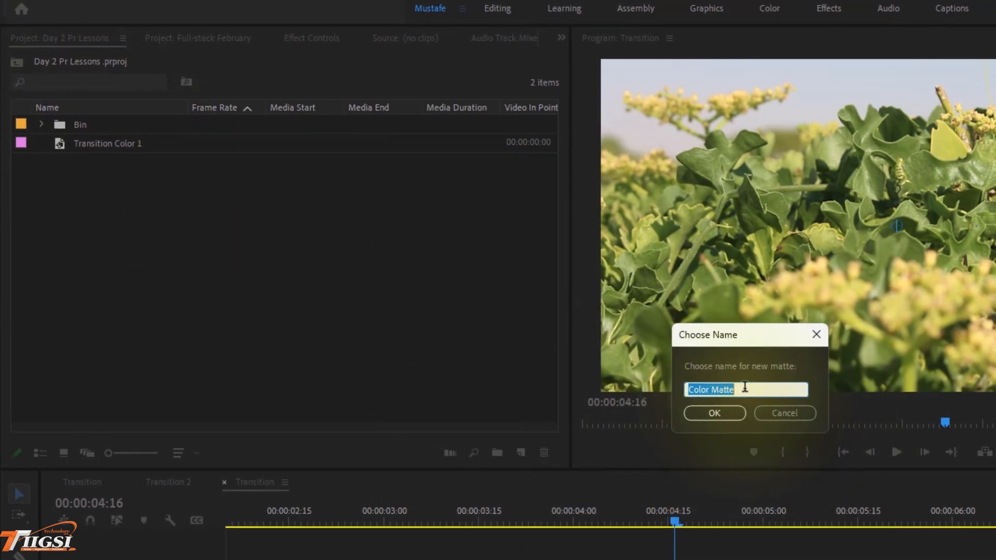
pyautogui.click(709, 413)
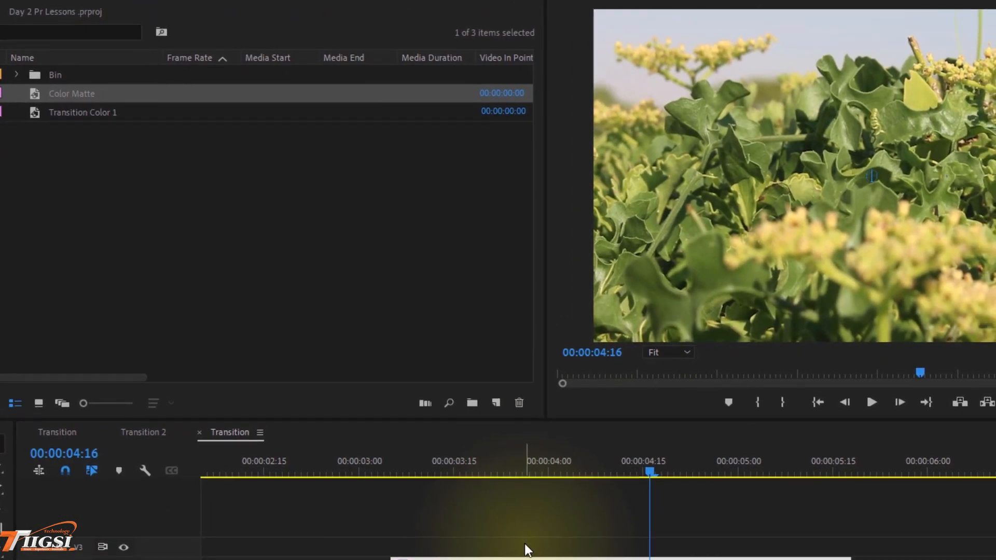
# Duplicate the Transition Color 1 clip from V2 directly above itself onto V3
pyautogui.click(524, 544)
pyautogui.moveTo(524, 471); pyautogui.dragTo(571, 431)
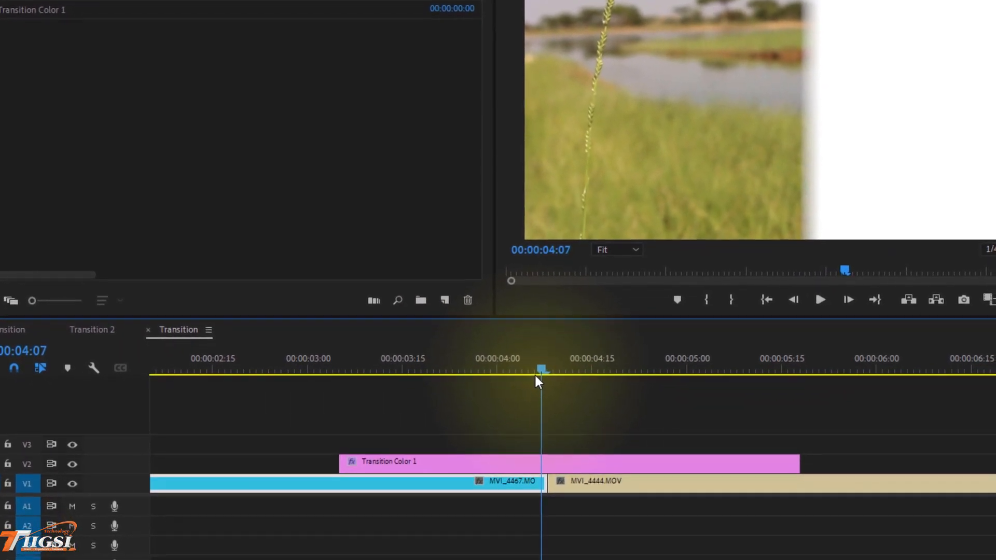
pyautogui.click(487, 464)
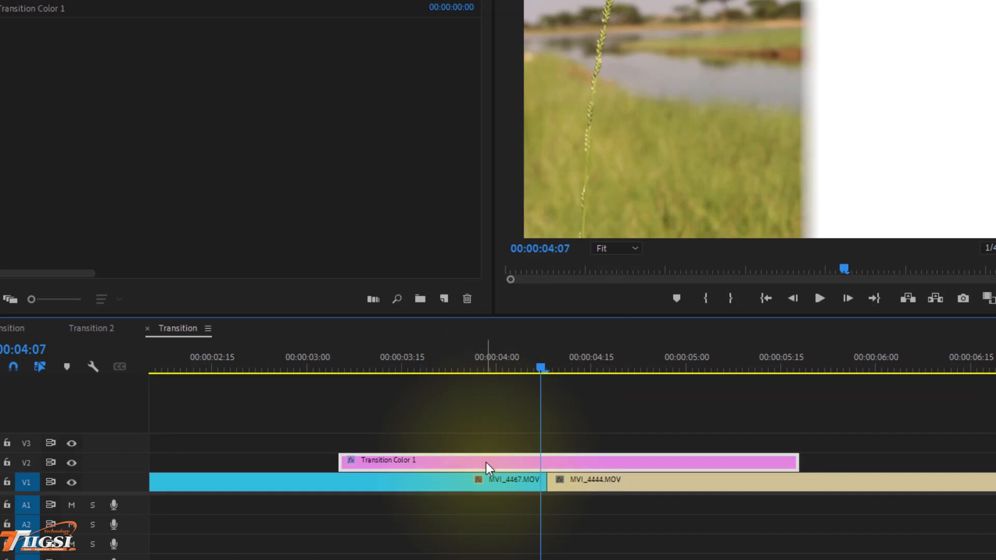
pyautogui.moveTo(486, 463); pyautogui.dragTo(474, 441)
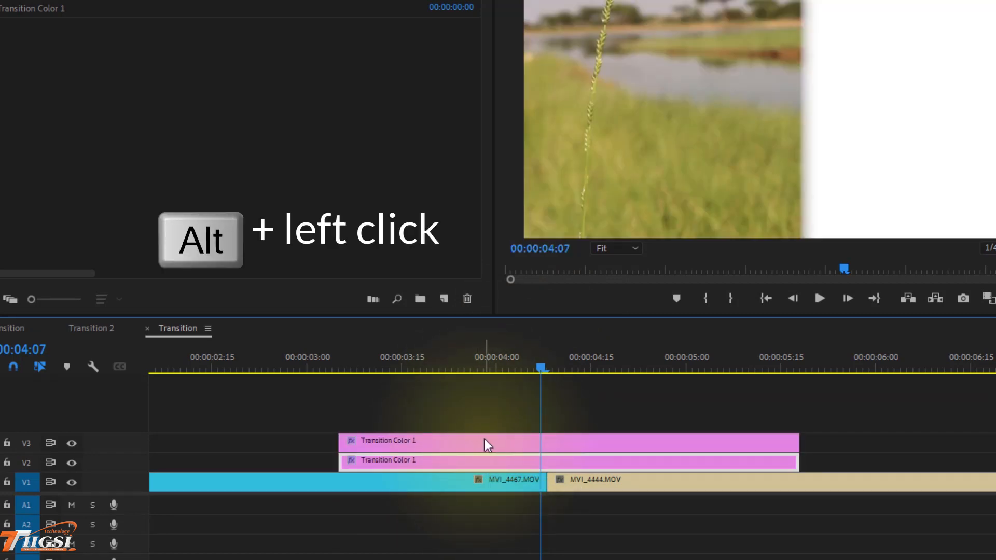
# Try to recolor the V3 copy of Transition Color 1 to dark red 911A1A and scrub across the cut to check it
pyautogui.click(561, 439)
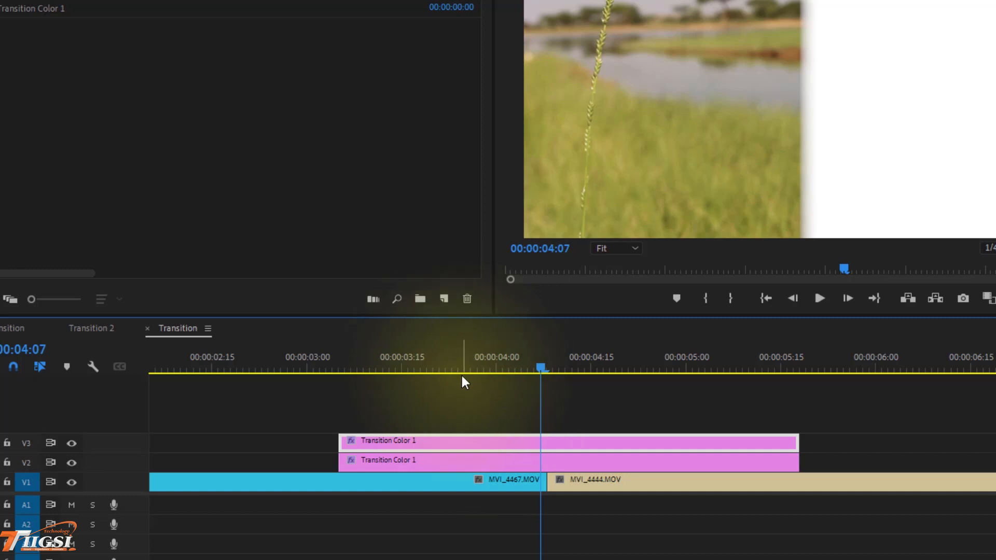
pyautogui.moveTo(477, 369); pyautogui.dragTo(530, 384)
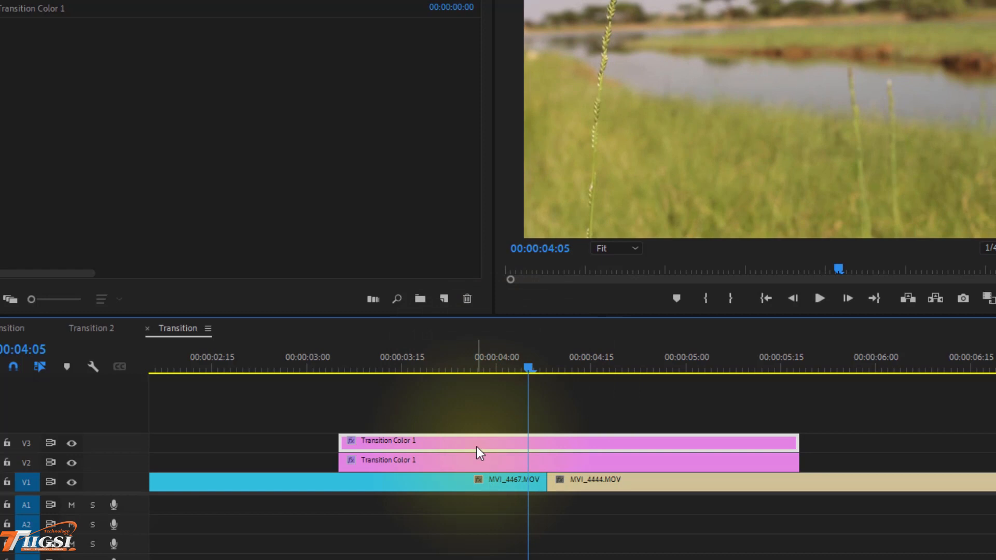
pyautogui.doubleClick(477, 447)
pyautogui.click(547, 276)
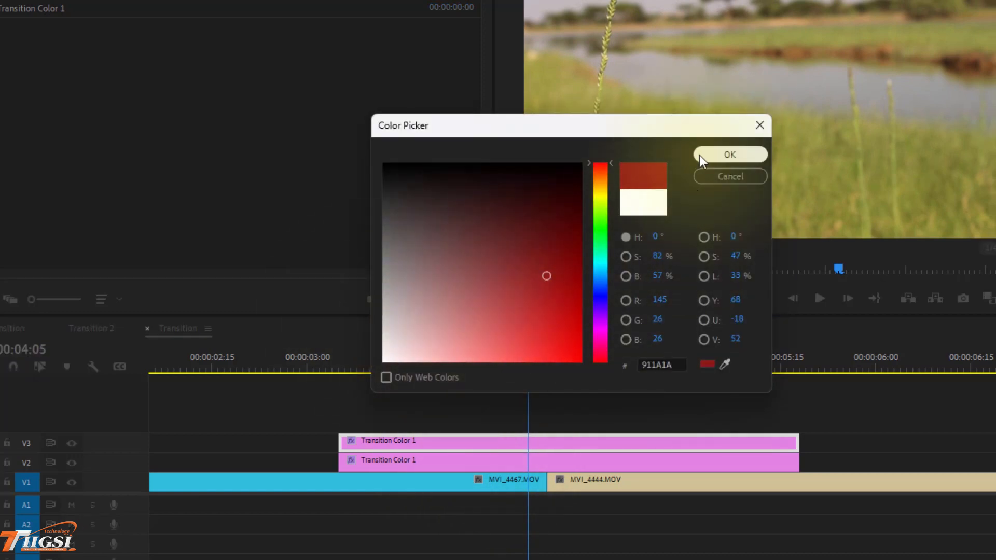
pyautogui.click(706, 154)
pyautogui.moveTo(475, 368); pyautogui.dragTo(444, 368)
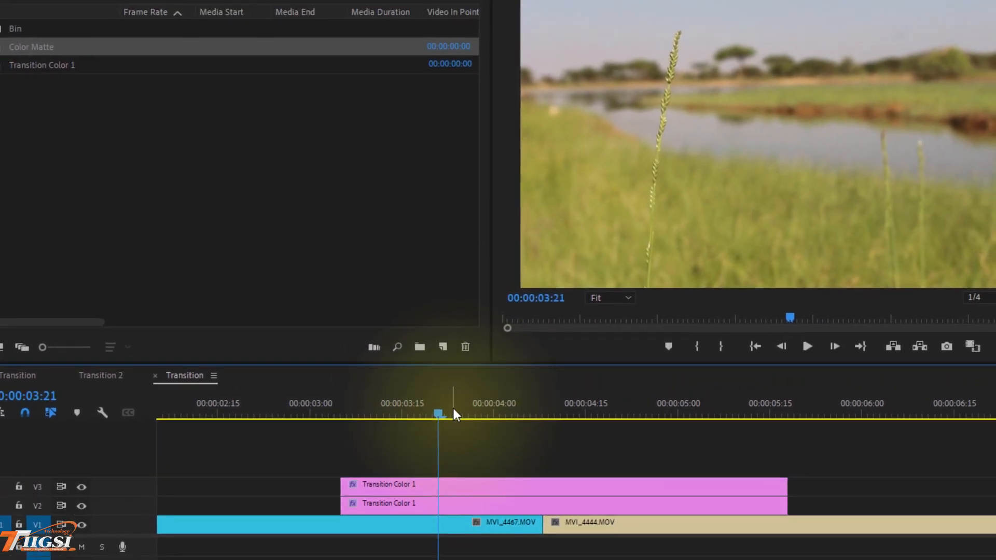
pyautogui.click(483, 385)
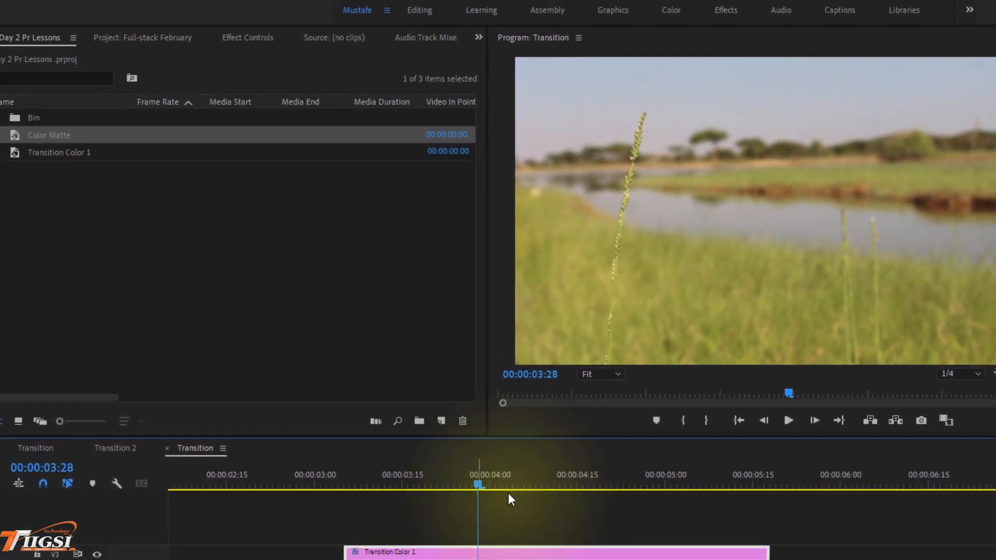
pyautogui.moveTo(508, 433); pyautogui.dragTo(536, 436)
pyautogui.moveTo(532, 488); pyautogui.dragTo(533, 486)
# Try placing the blue Color Matte as a separate clip on a new track above the duplicated clip
pyautogui.click(66, 220)
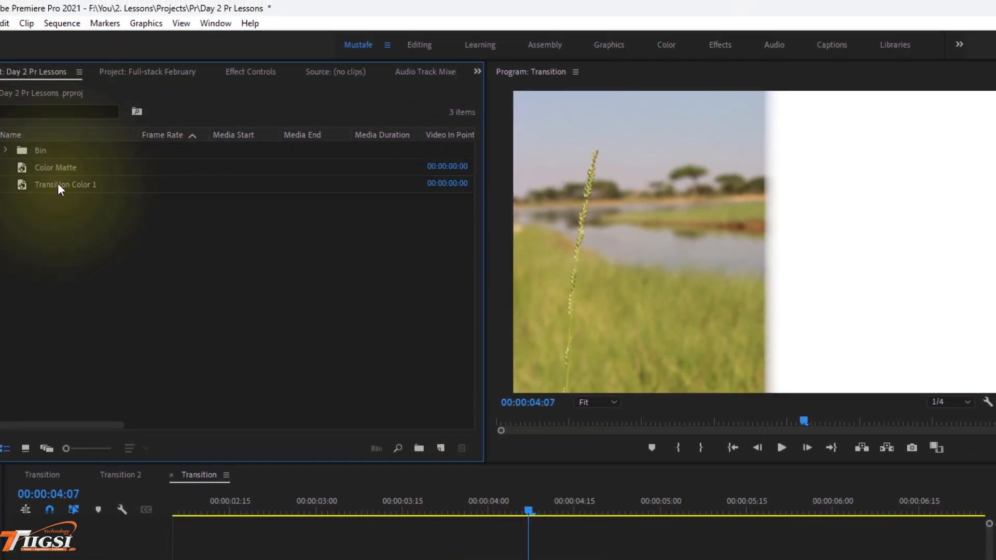
pyautogui.click(58, 183)
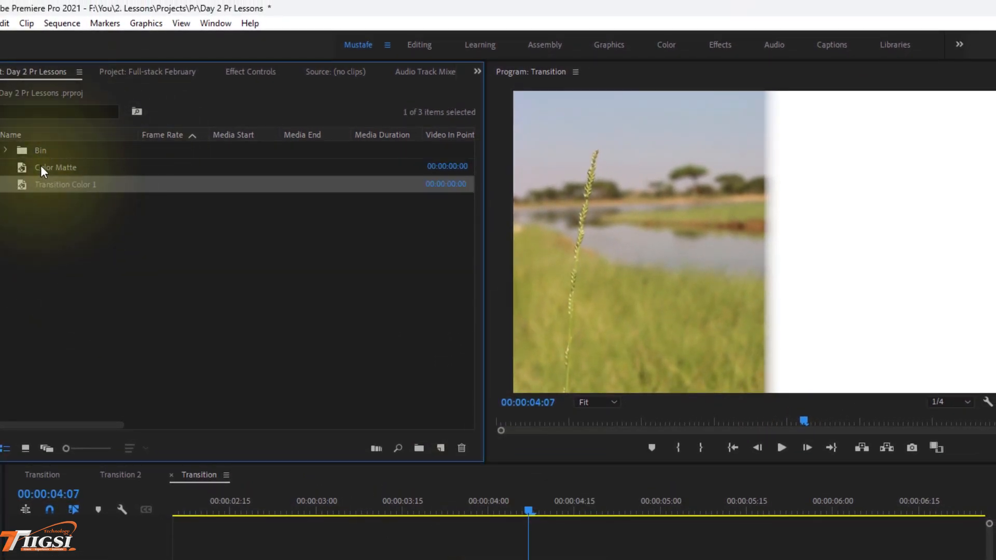
pyautogui.moveTo(40, 165); pyautogui.dragTo(341, 535)
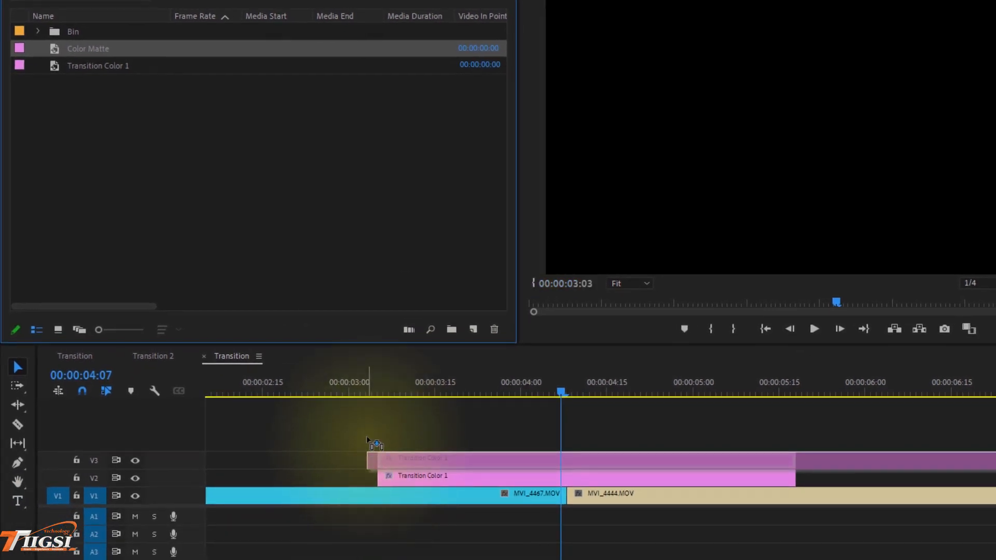
pyautogui.moveTo(366, 440); pyautogui.dragTo(368, 436)
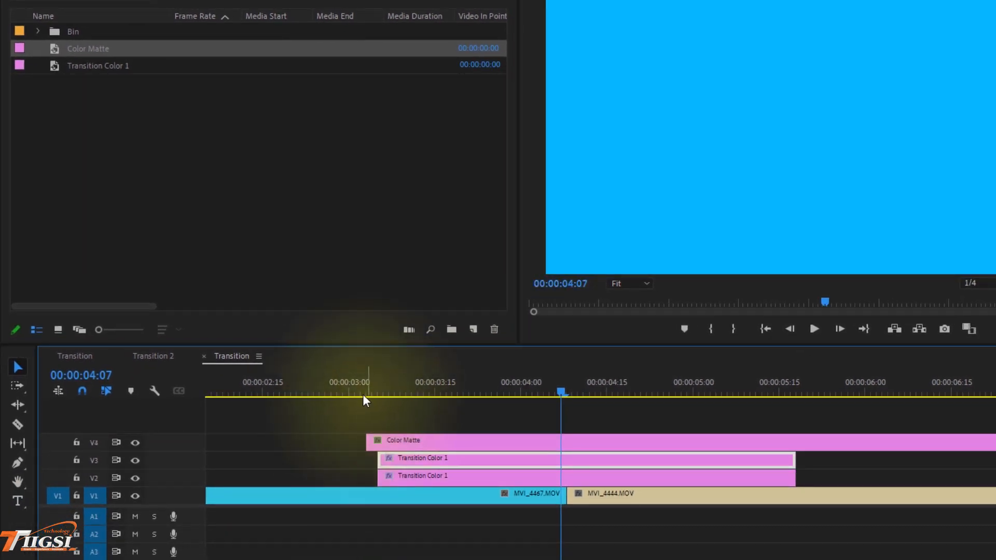
pyautogui.hotkey('ctrl', 'z')
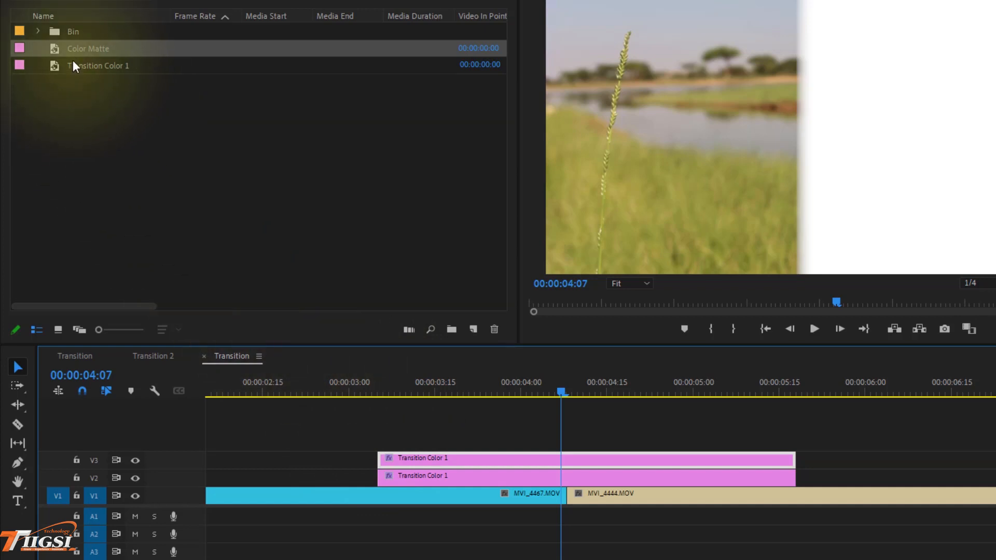
# Replace the Transition Color 1 copy on V3 with the blue Color Matte, preserving its animated Transform effect
pyautogui.moveTo(60, 53); pyautogui.dragTo(464, 459)
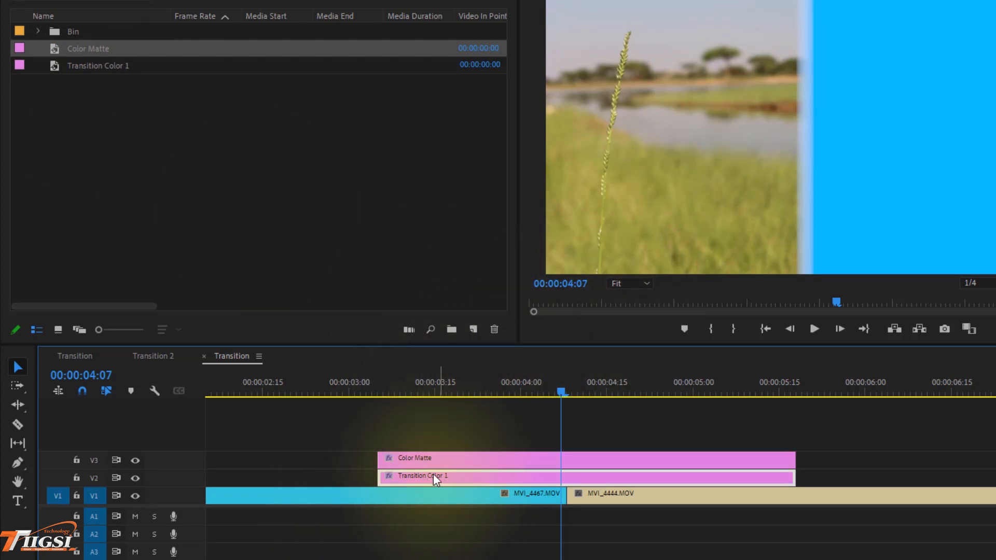
pyautogui.click(423, 466)
pyautogui.click(468, 483)
# Shift the blue Color Matte clip on V3 one frame later than the white matte on V2
pyautogui.click(430, 465)
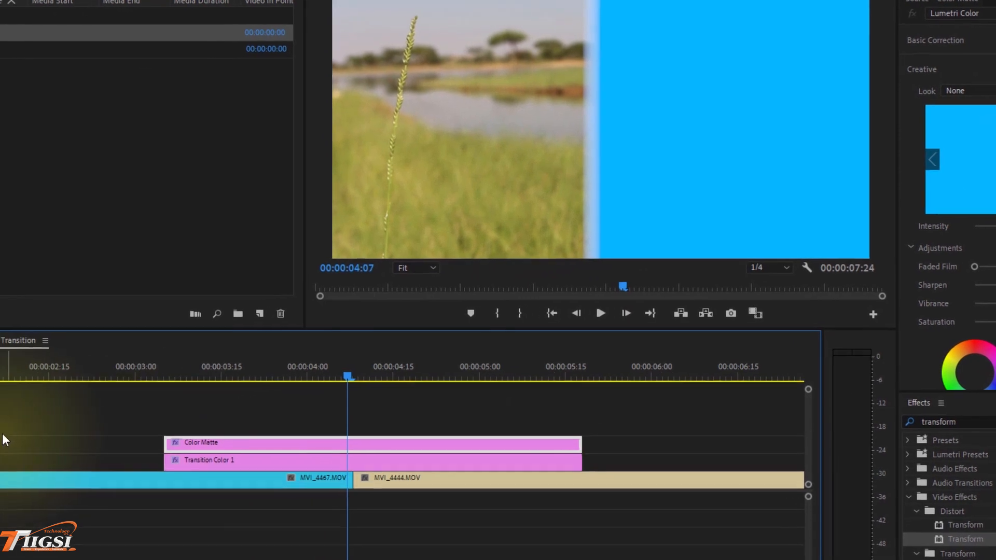
pyautogui.scroll(3, 38, 438)
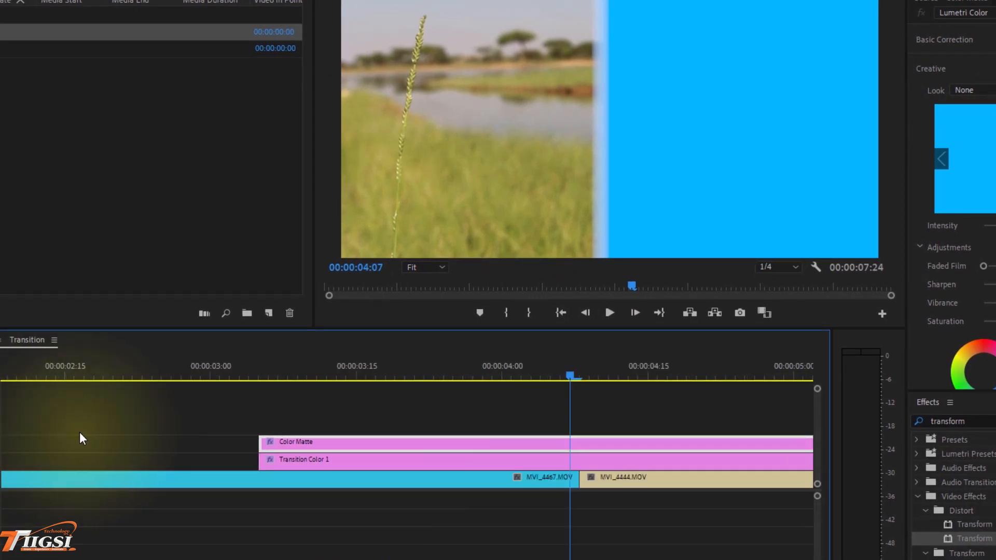
pyautogui.moveTo(292, 444)
pyautogui.mouseDown()
pyautogui.moveTo(305, 447)
pyautogui.moveTo(293, 445)
pyautogui.mouseUp()
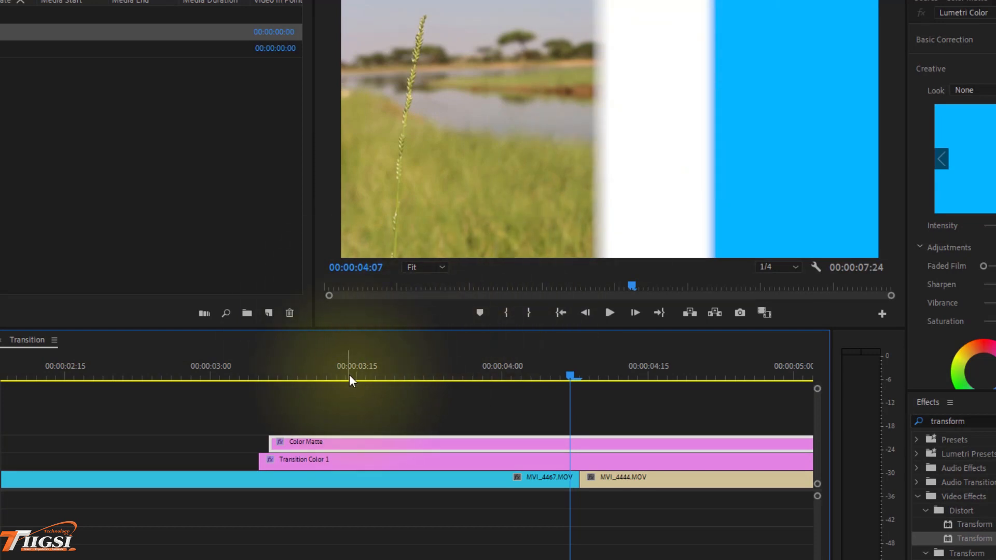
# Play back the section around the cut to check the staggered white and blue sweep
pyautogui.moveTo(342, 380); pyautogui.dragTo(202, 413)
pyautogui.press('space')
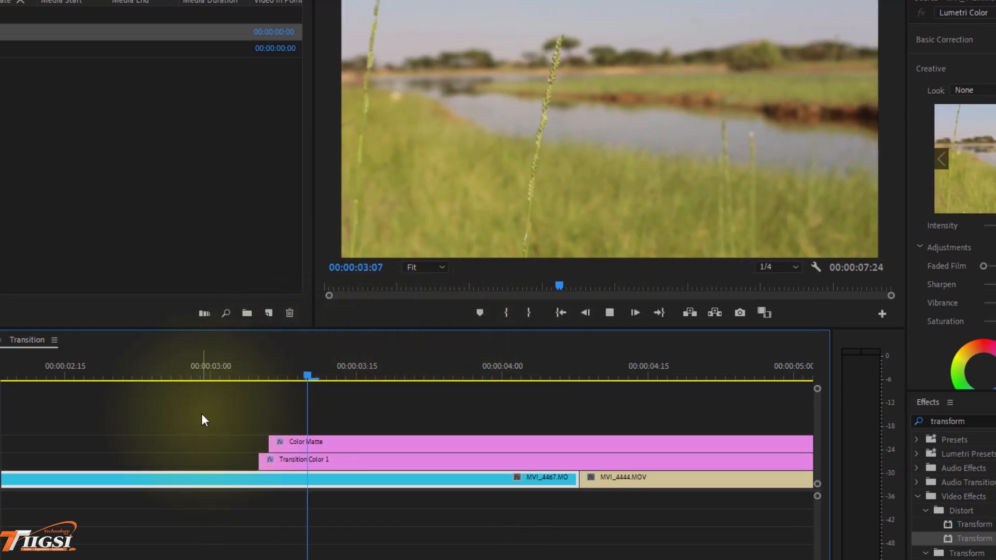
pyautogui.press('space')
pyautogui.click(201, 413)
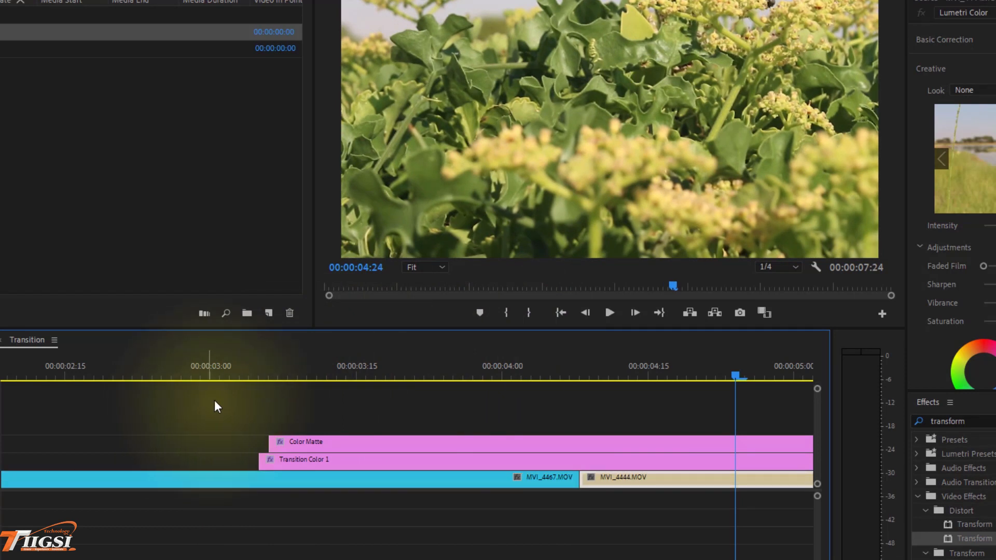